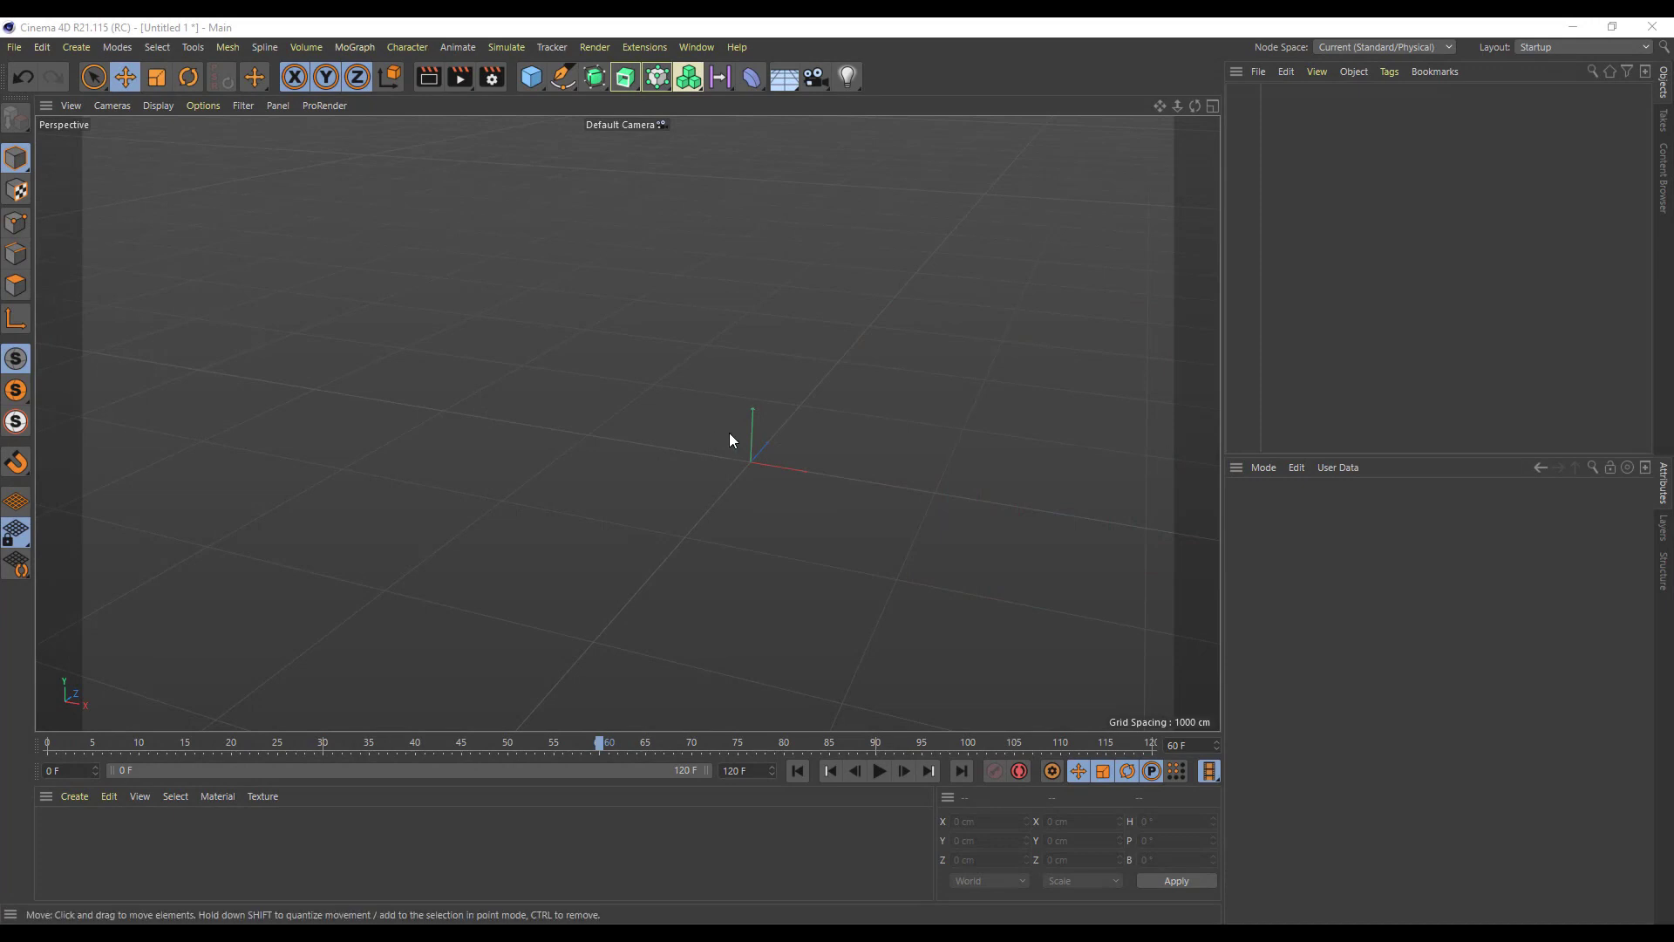
Shorten the animation so the timeline ends at frame 60
{"action": "left_click_drag", "start_coordinate": [729, 433], "coordinate": [805, 514], "text": "alt"}
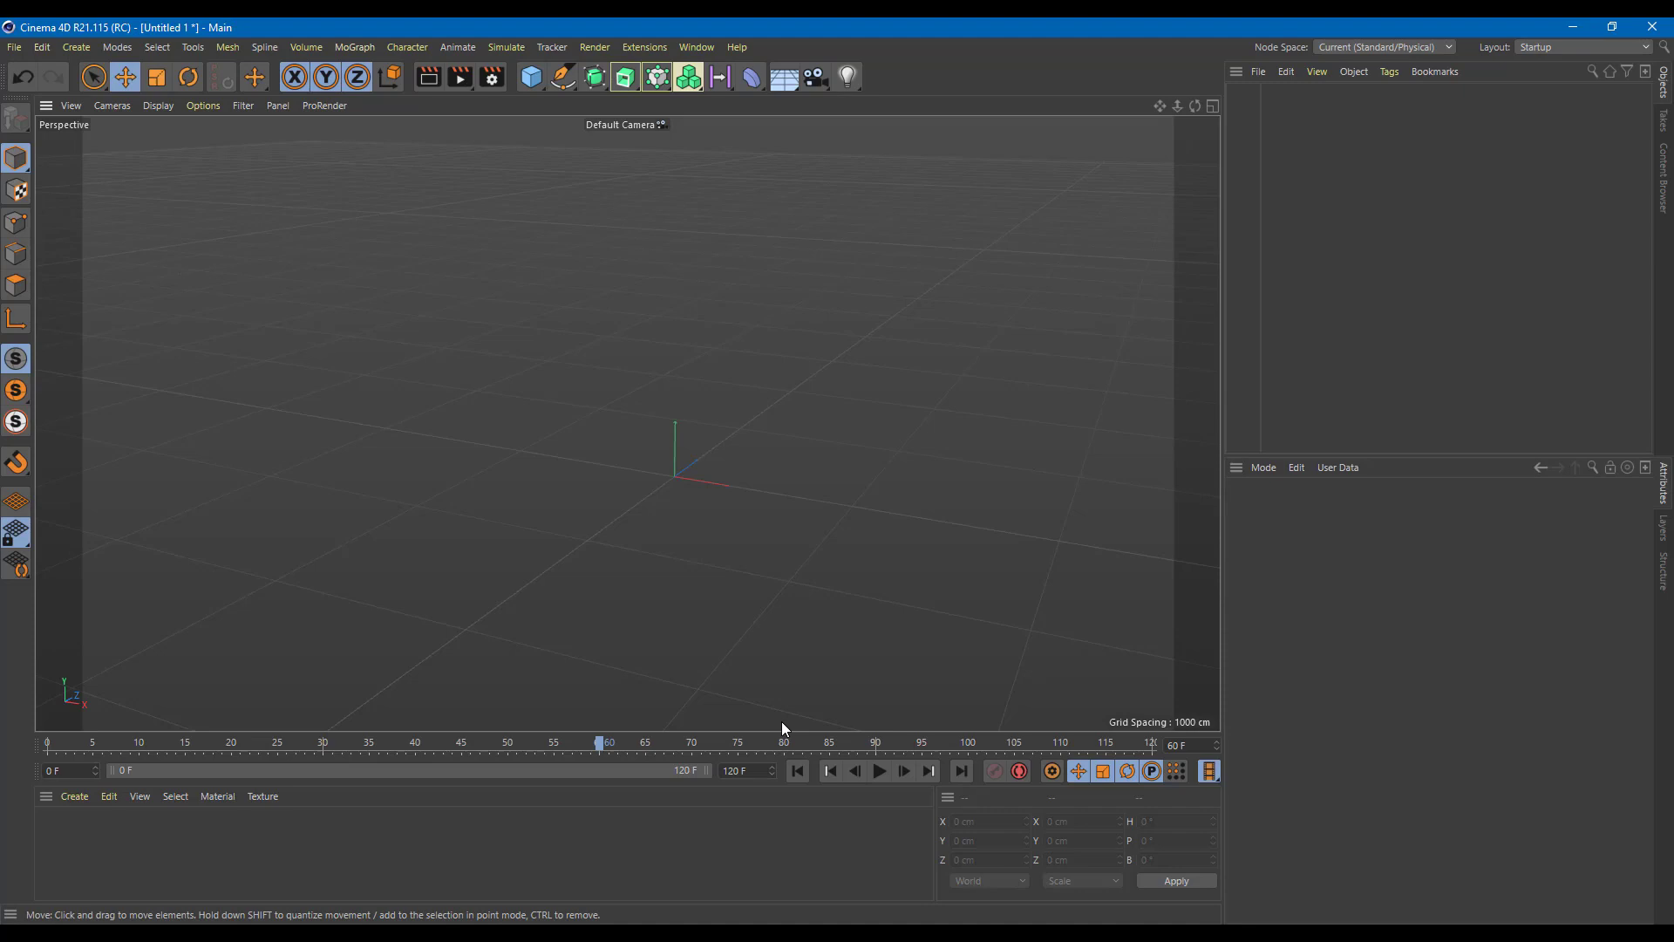
{"action": "left_click_drag", "start_coordinate": [1085, 747], "coordinate": [1191, 744]}
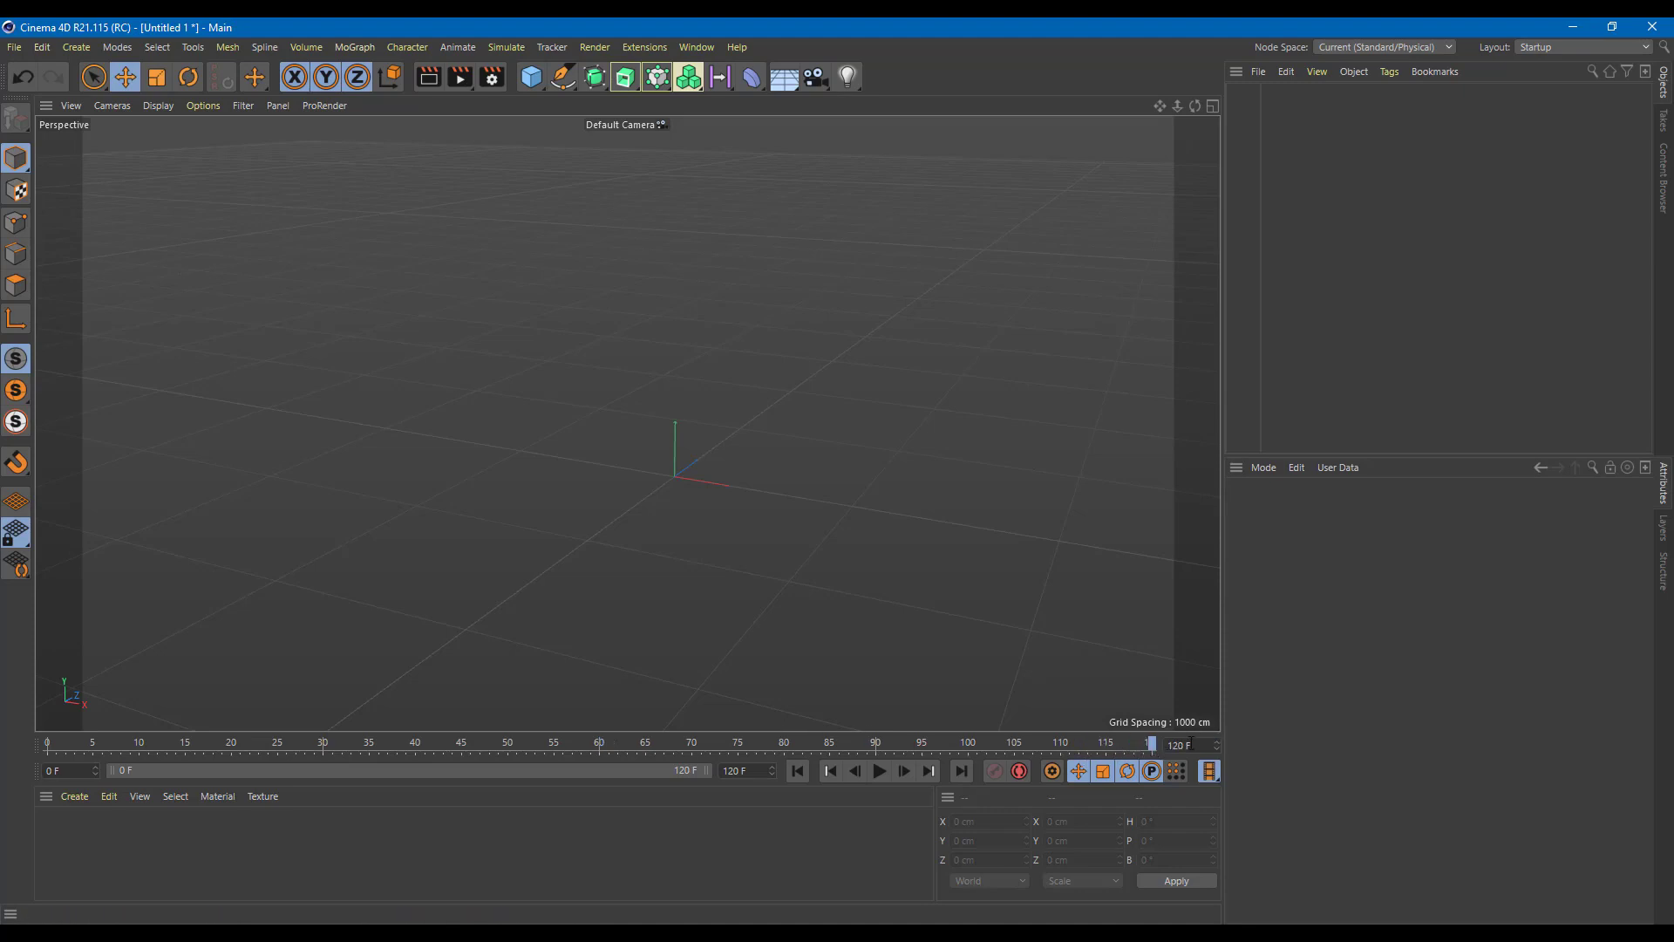
{"action": "left_click", "coordinate": [1191, 744]}
{"action": "left_click", "coordinate": [765, 770]}
{"action": "type", "text": "90"}
{"action": "key", "text": "Return"}
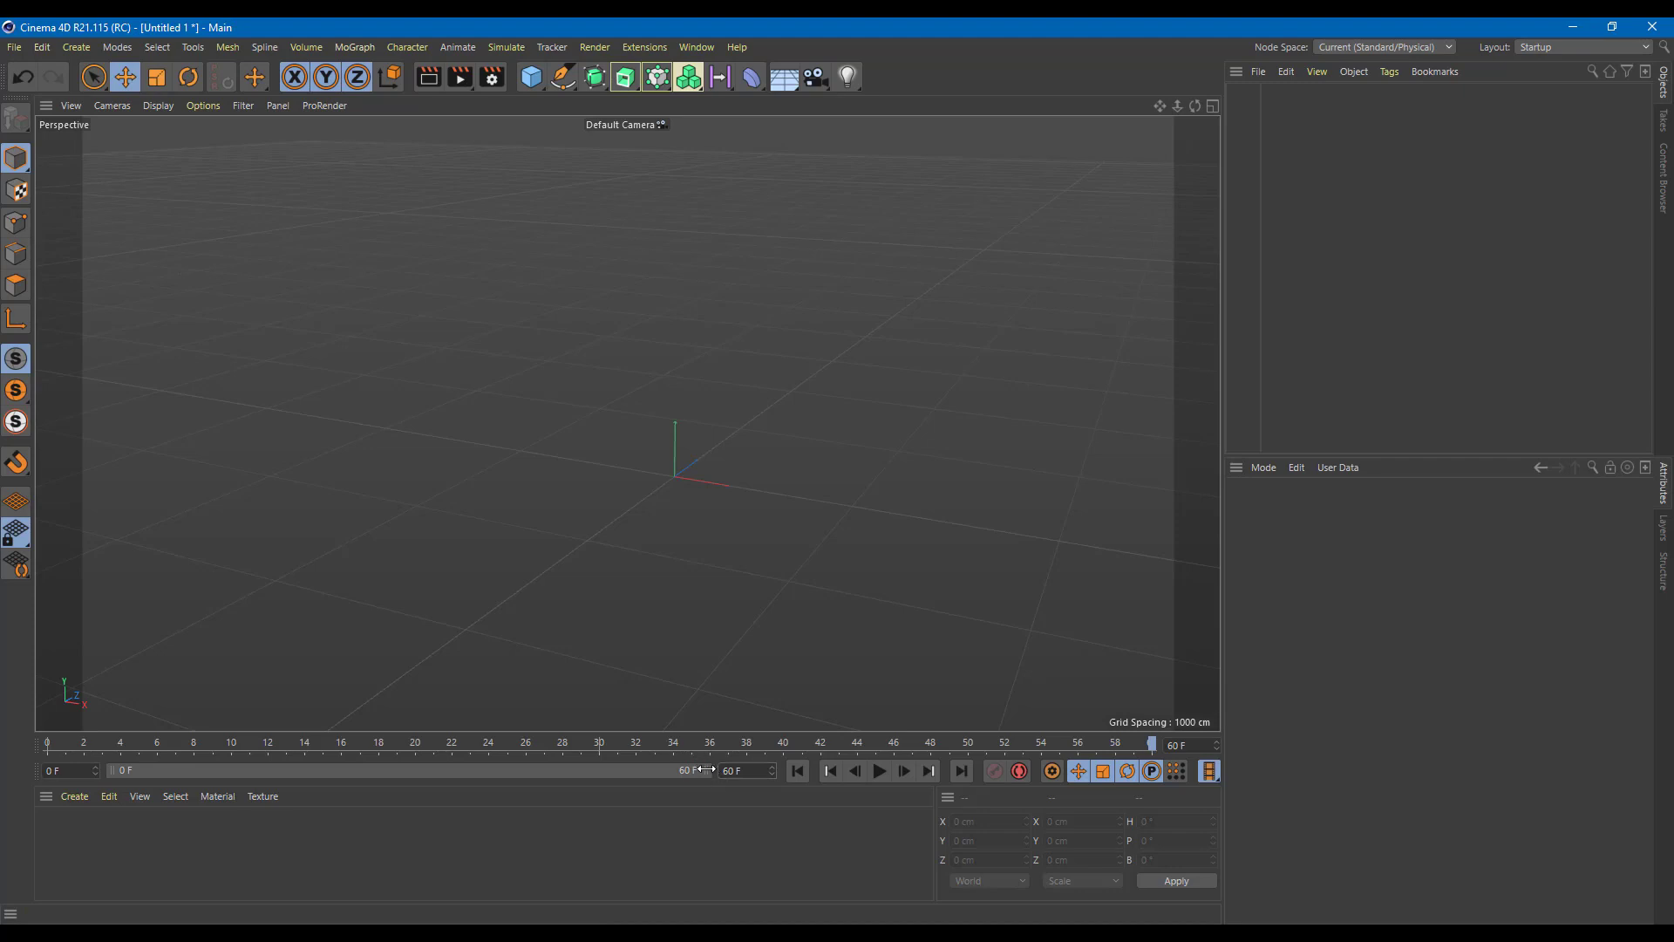
Preview the 60-frame timeline with playback, then return the playhead to frame 0
{"action": "left_click_drag", "start_coordinate": [284, 746], "coordinate": [48, 755]}
{"action": "left_click", "coordinate": [892, 774]}
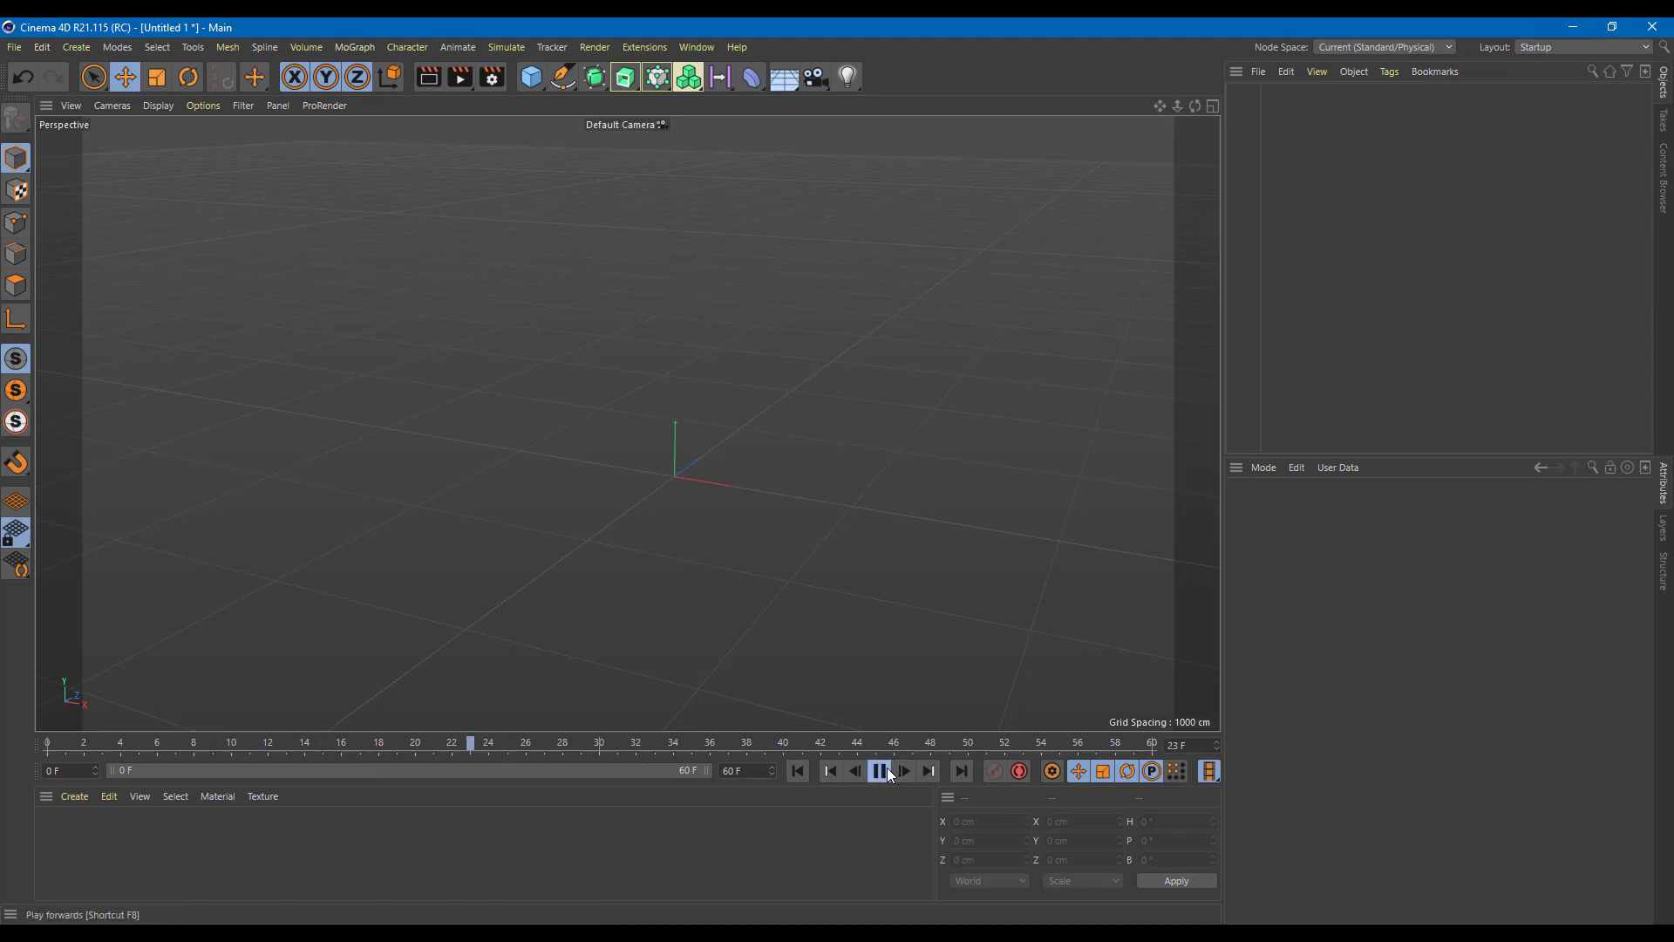
{"action": "left_click", "coordinate": [881, 771]}
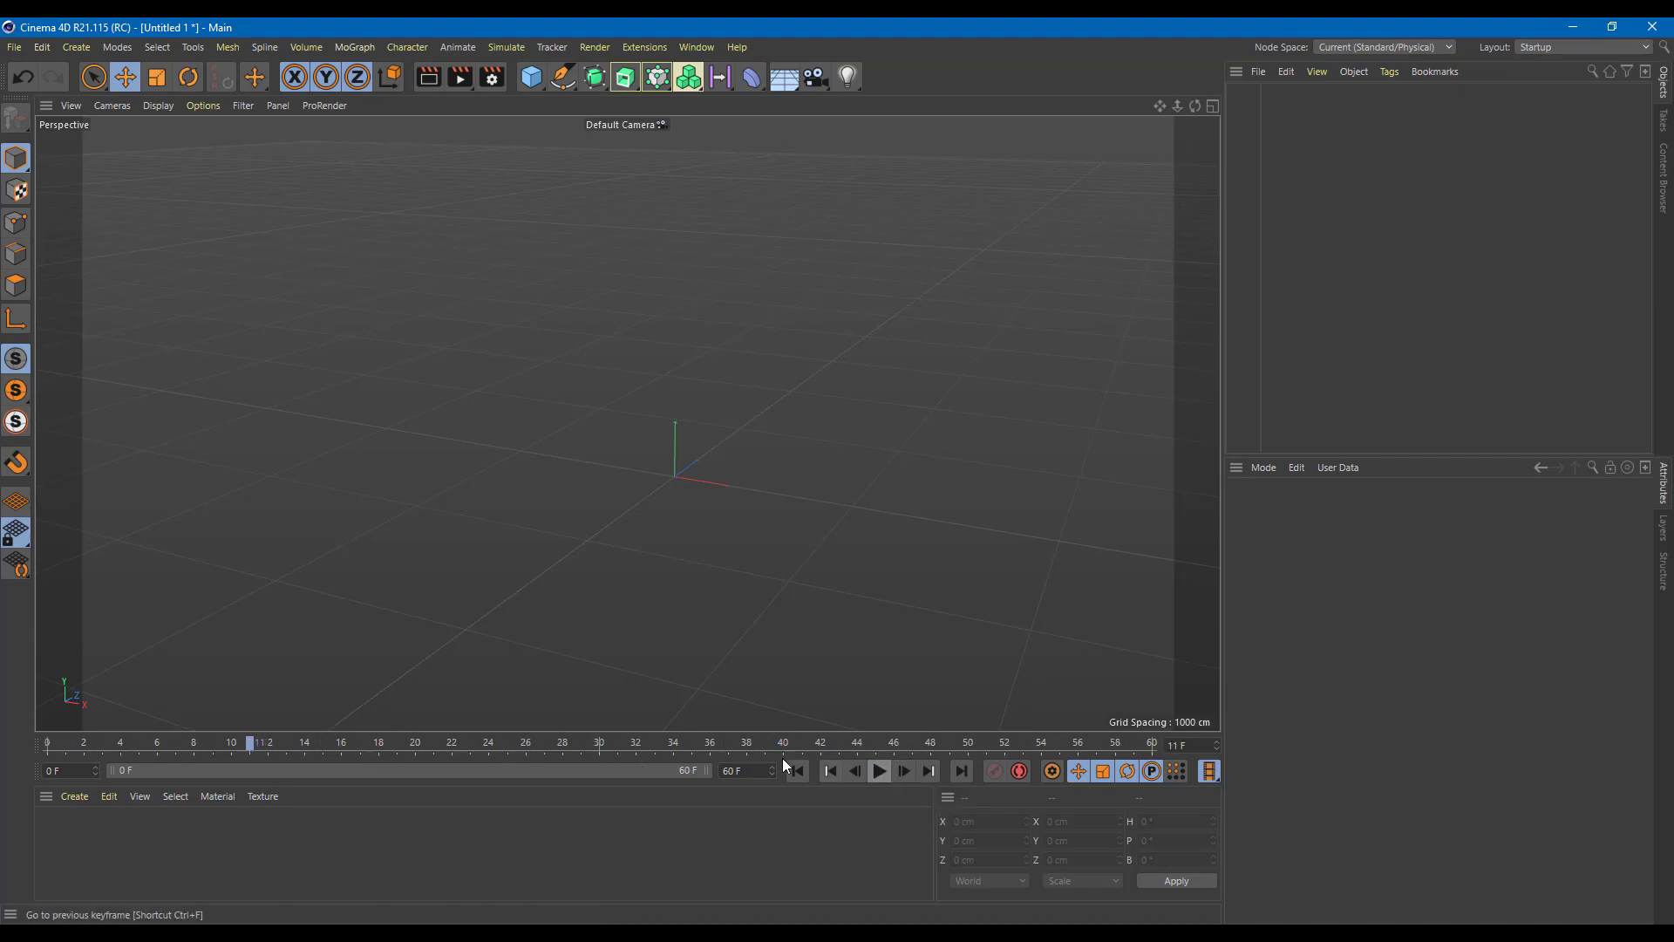
{"action": "left_click_drag", "start_coordinate": [192, 742], "coordinate": [3, 750]}
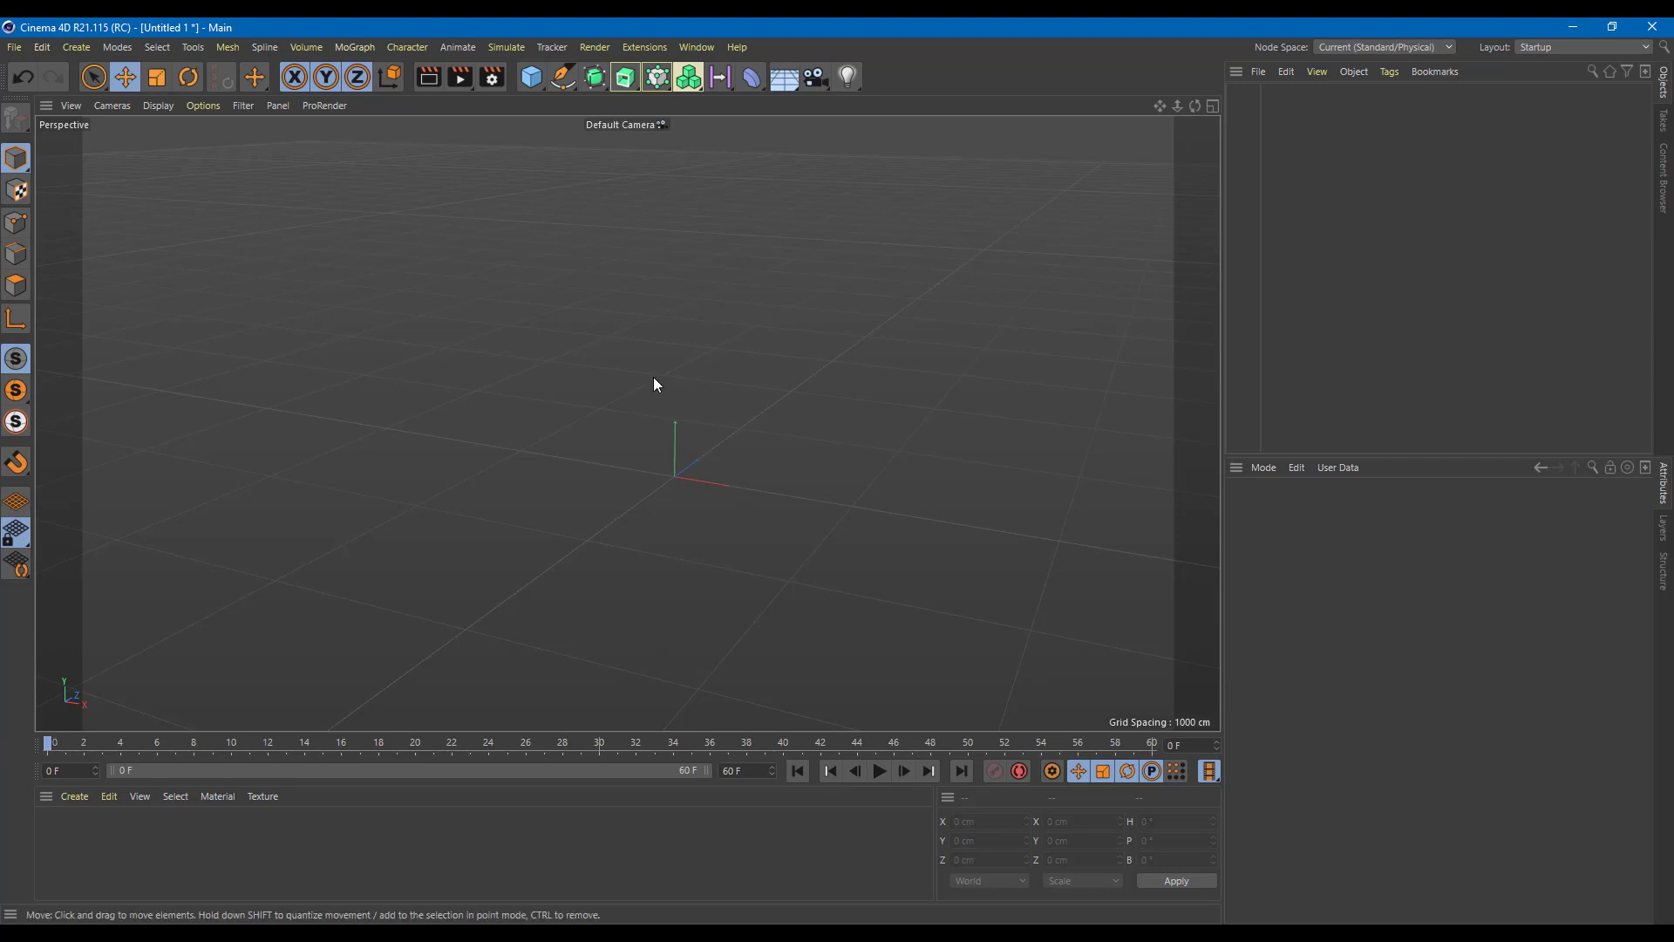
Add a Sphere from the Cube flyout and raise it to about Y 98.86 cm in the side view
{"action": "left_click", "coordinate": [531, 78]}
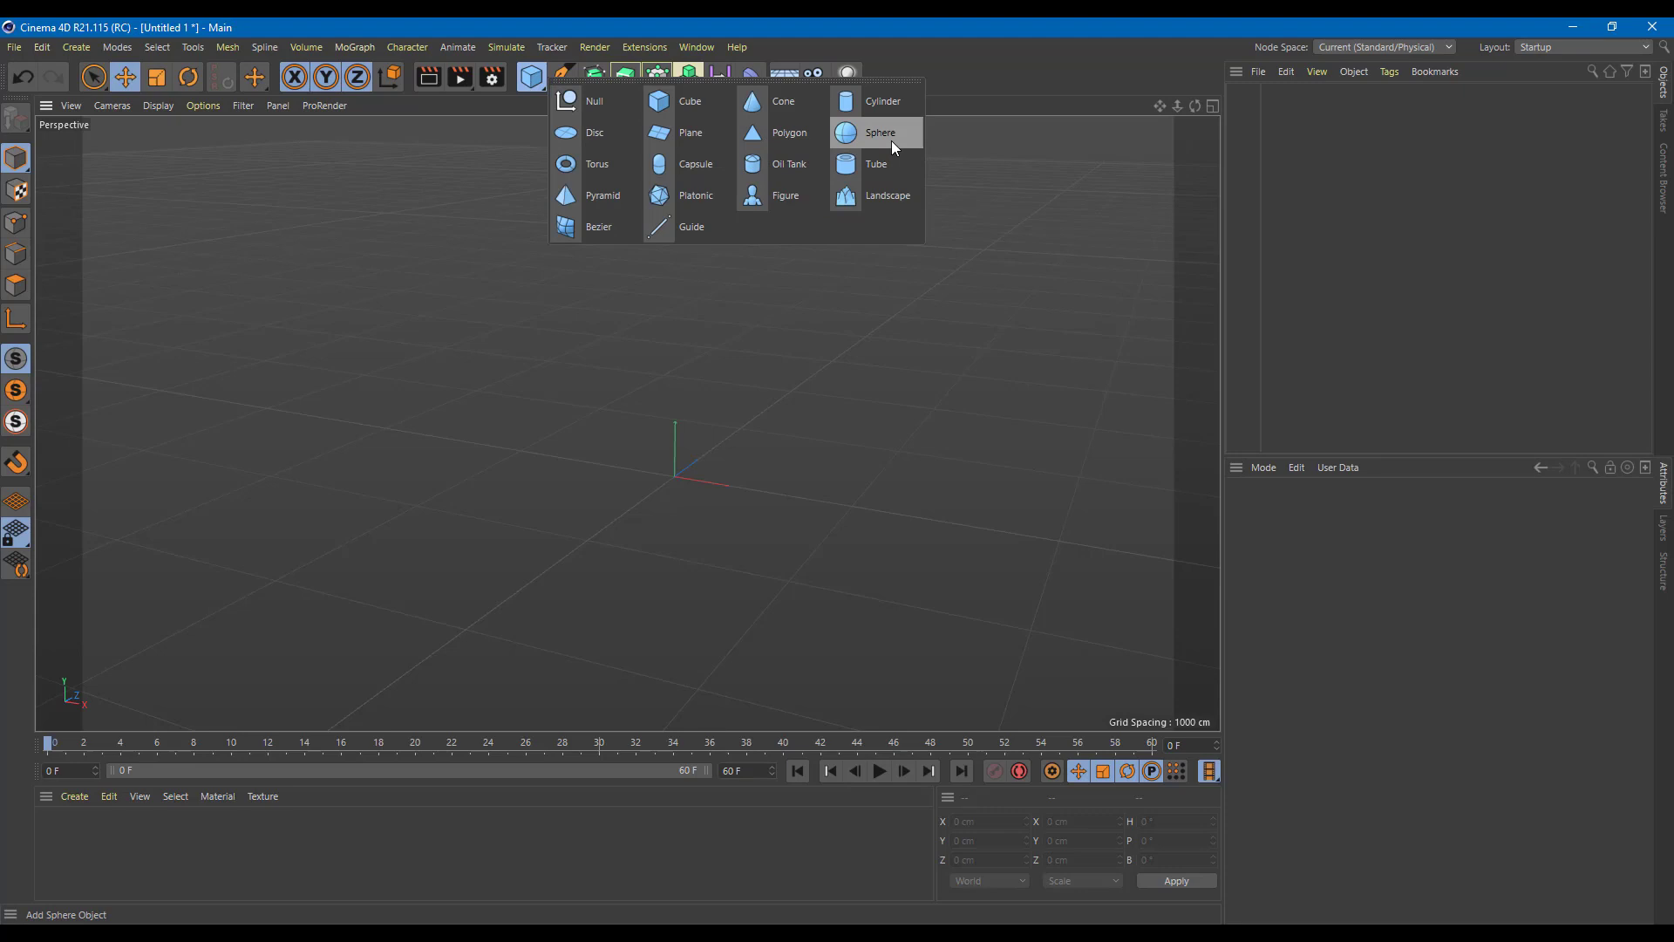
{"action": "left_click", "coordinate": [891, 140]}
{"action": "middle_click", "coordinate": [631, 426]}
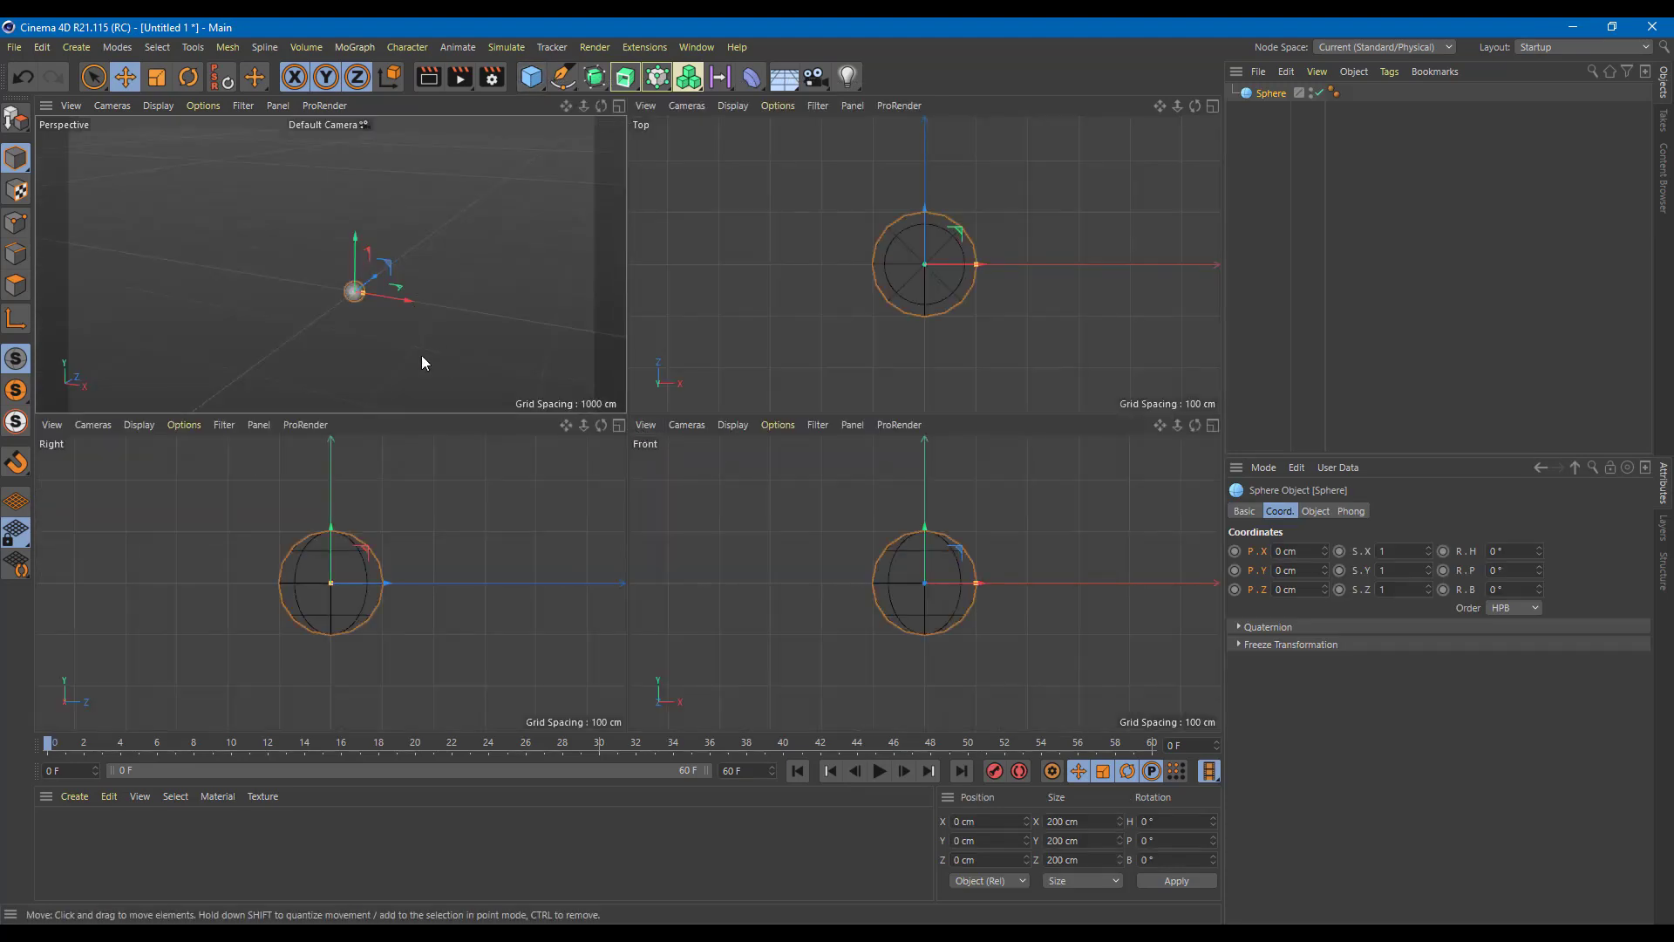
{"action": "middle_click", "coordinate": [425, 469]}
{"action": "left_click_drag", "start_coordinate": [625, 336], "coordinate": [641, 218]}
{"action": "middle_click", "coordinate": [939, 218]}
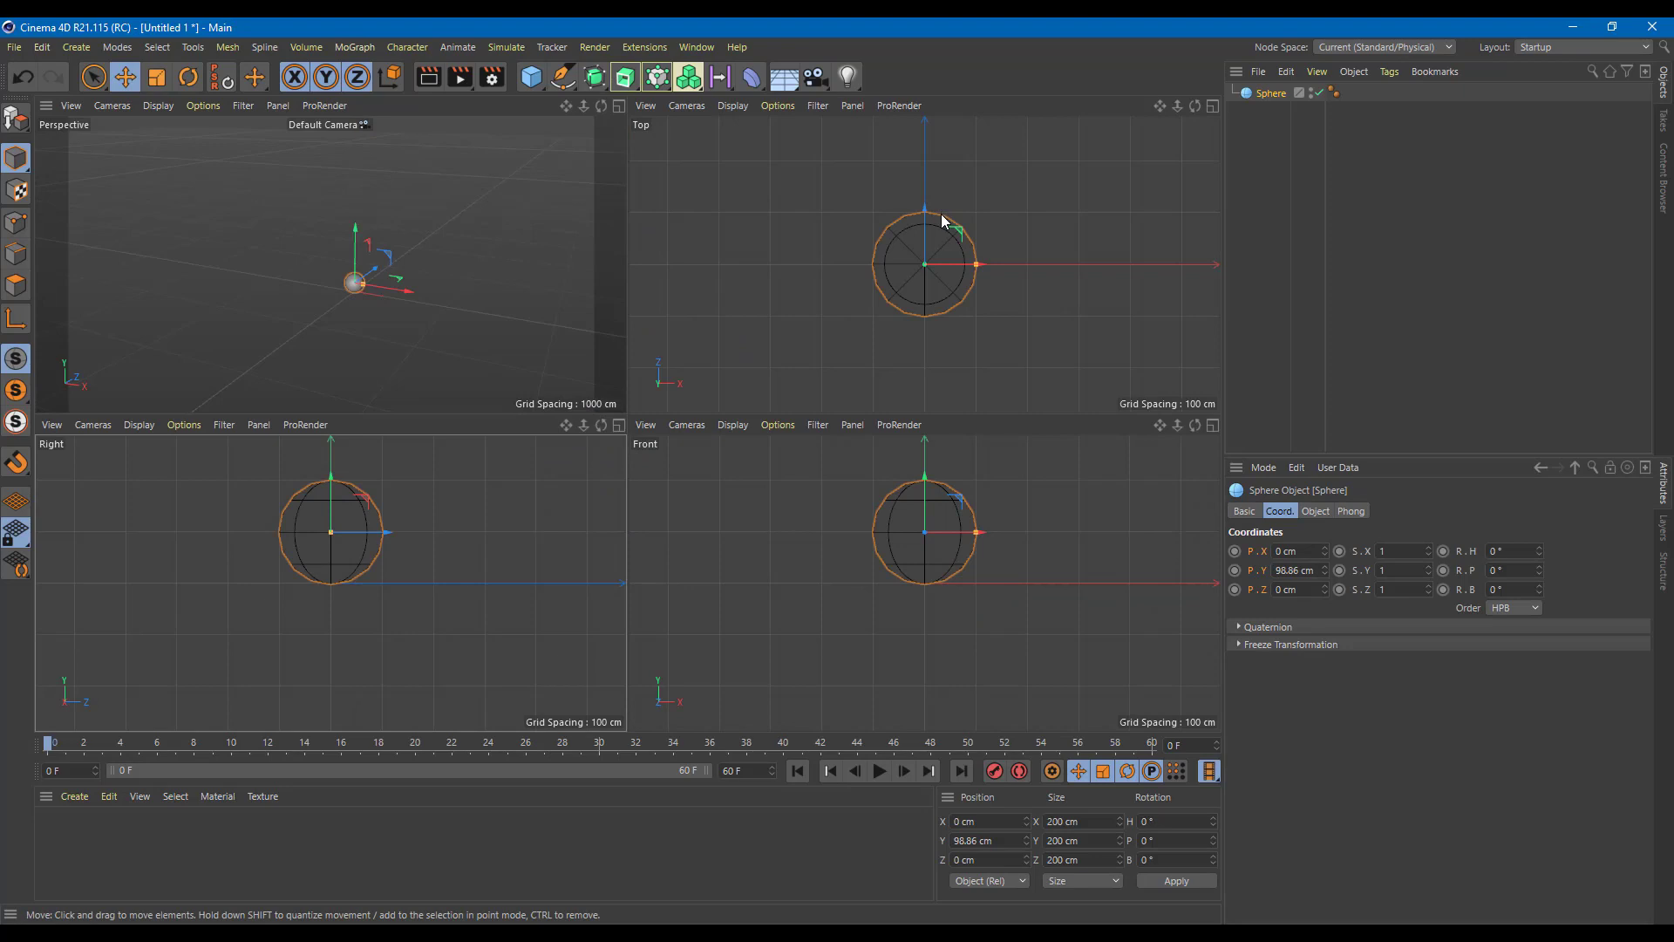
{"action": "middle_click", "coordinate": [415, 337]}
Move the sphere left to X -2000 cm
{"action": "left_click_drag", "start_coordinate": [746, 471], "coordinate": [951, 541]}
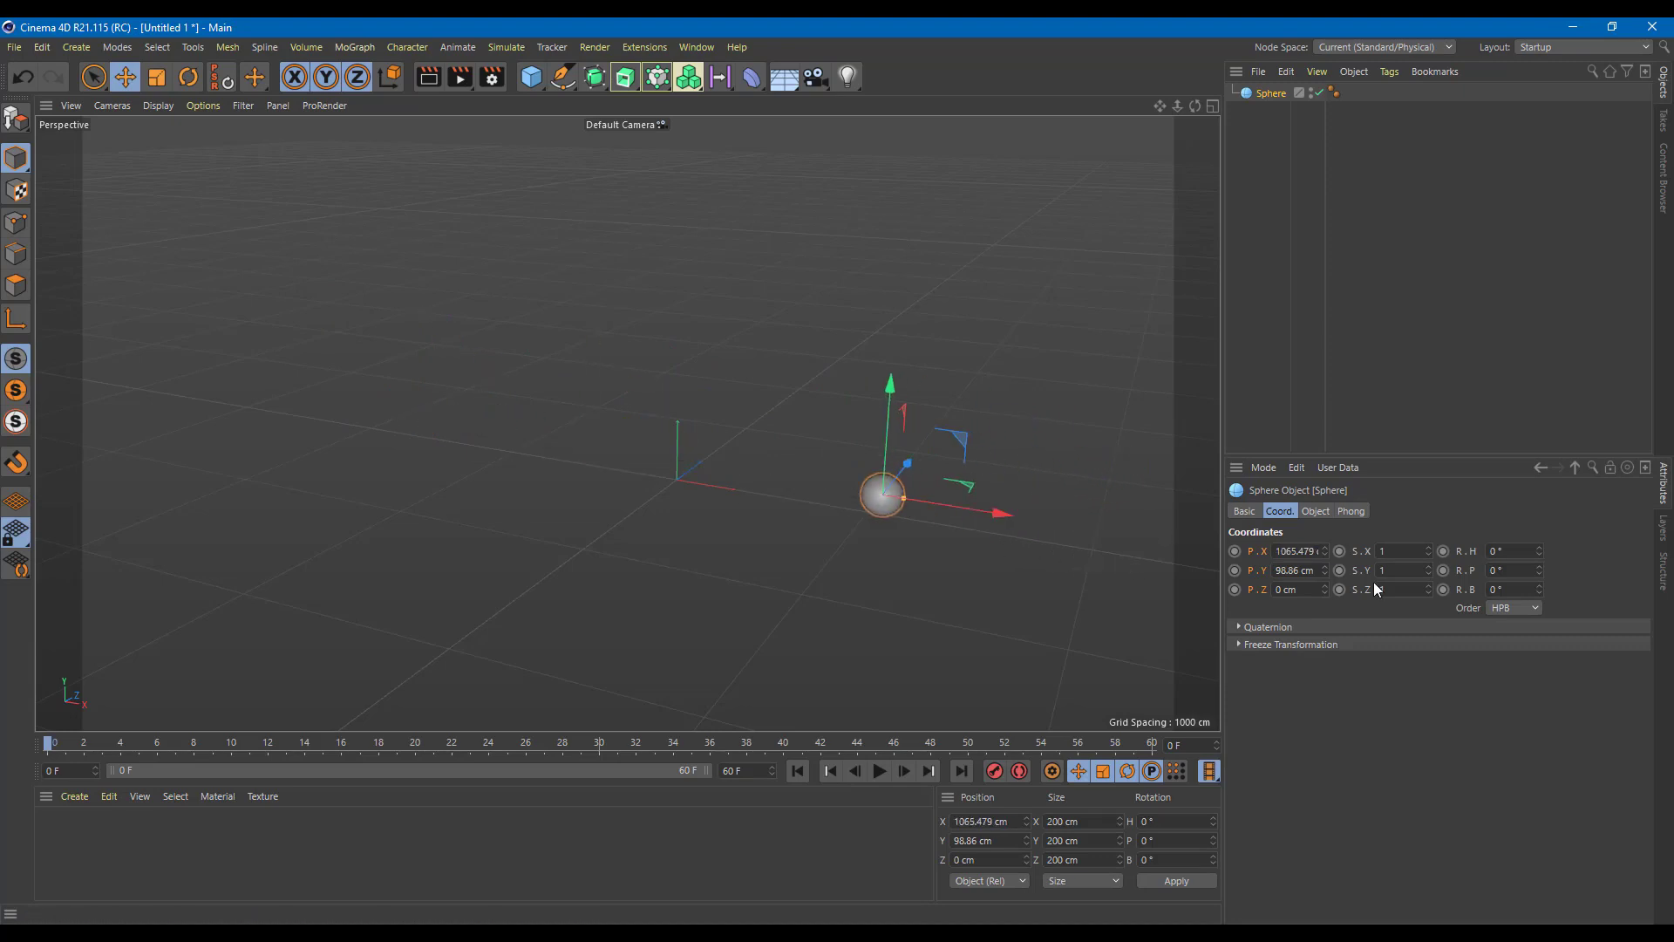
{"action": "left_click", "coordinate": [1298, 551]}
{"action": "type", "text": "-2000"}
{"action": "key", "text": "Return"}
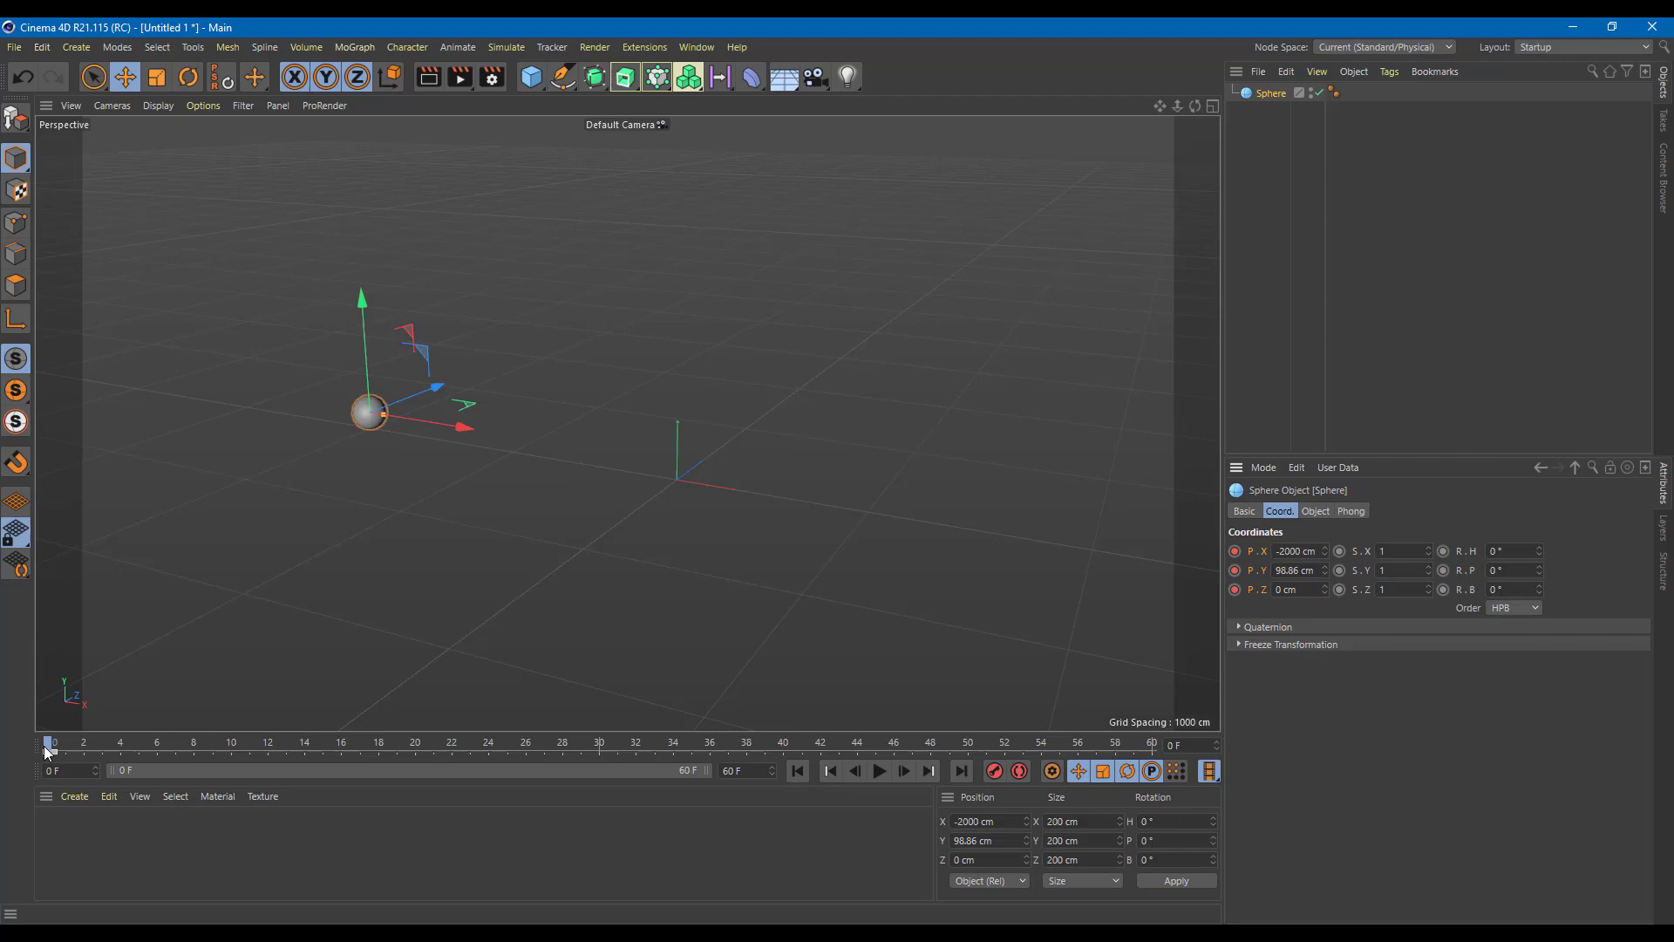
At frame 60, set the sphere's X position to 2000 cm and record a position key
{"action": "left_click", "coordinate": [1153, 746]}
{"action": "left_click", "coordinate": [1316, 552]}
{"action": "type", "text": "20"}
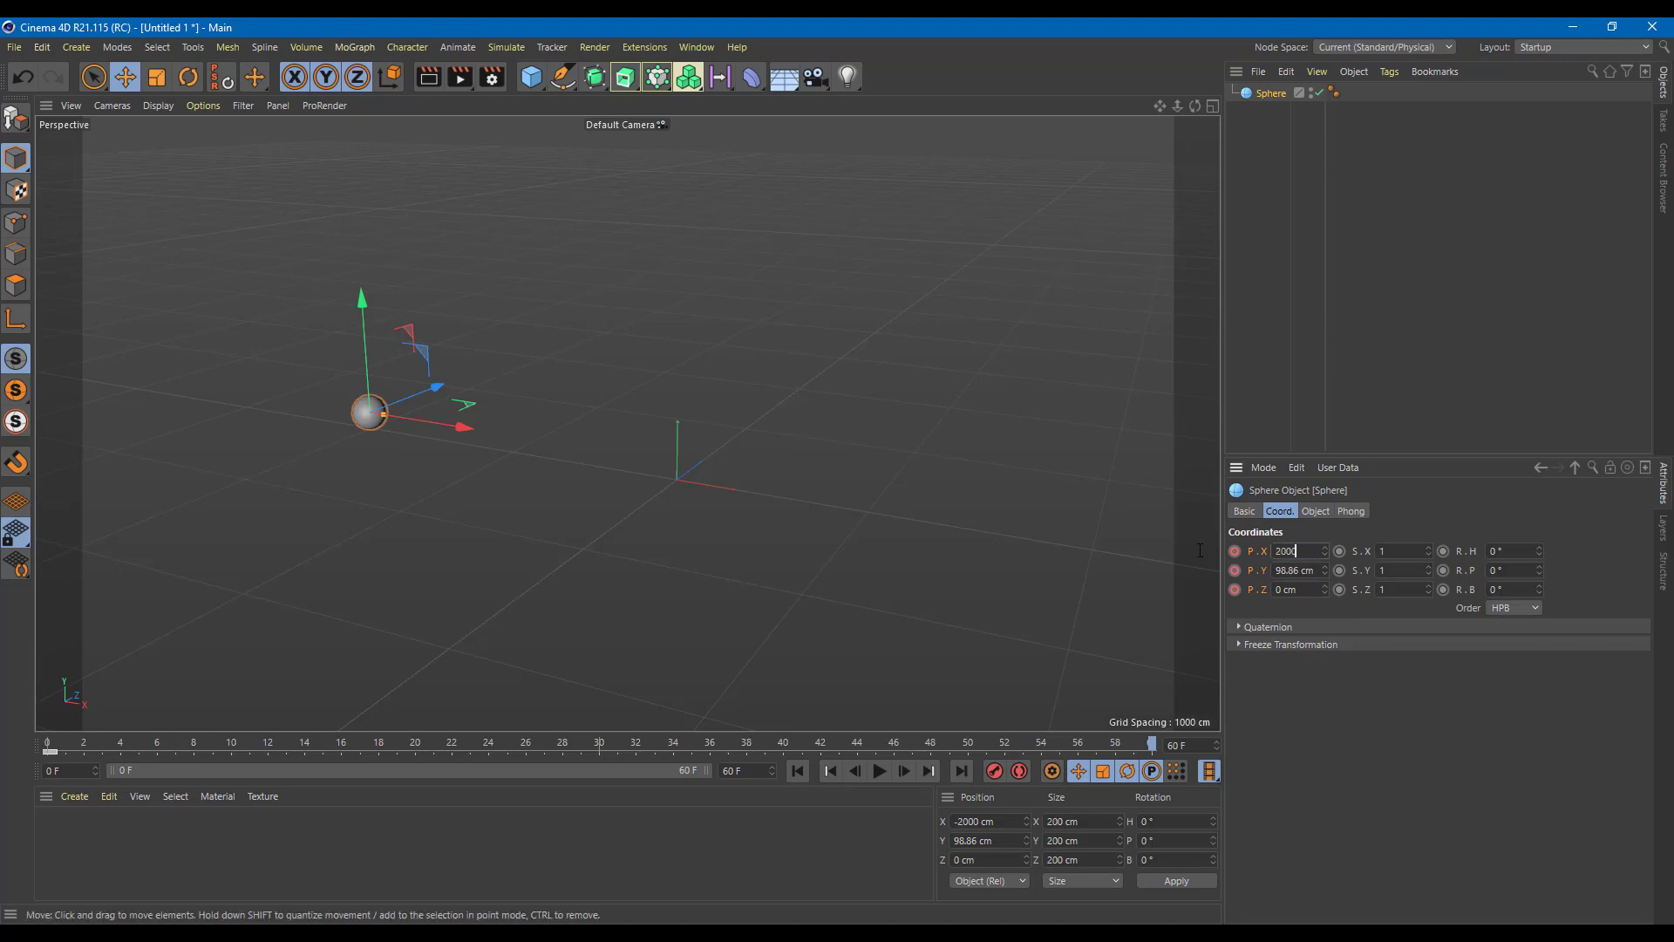
{"action": "key", "text": "Return"}
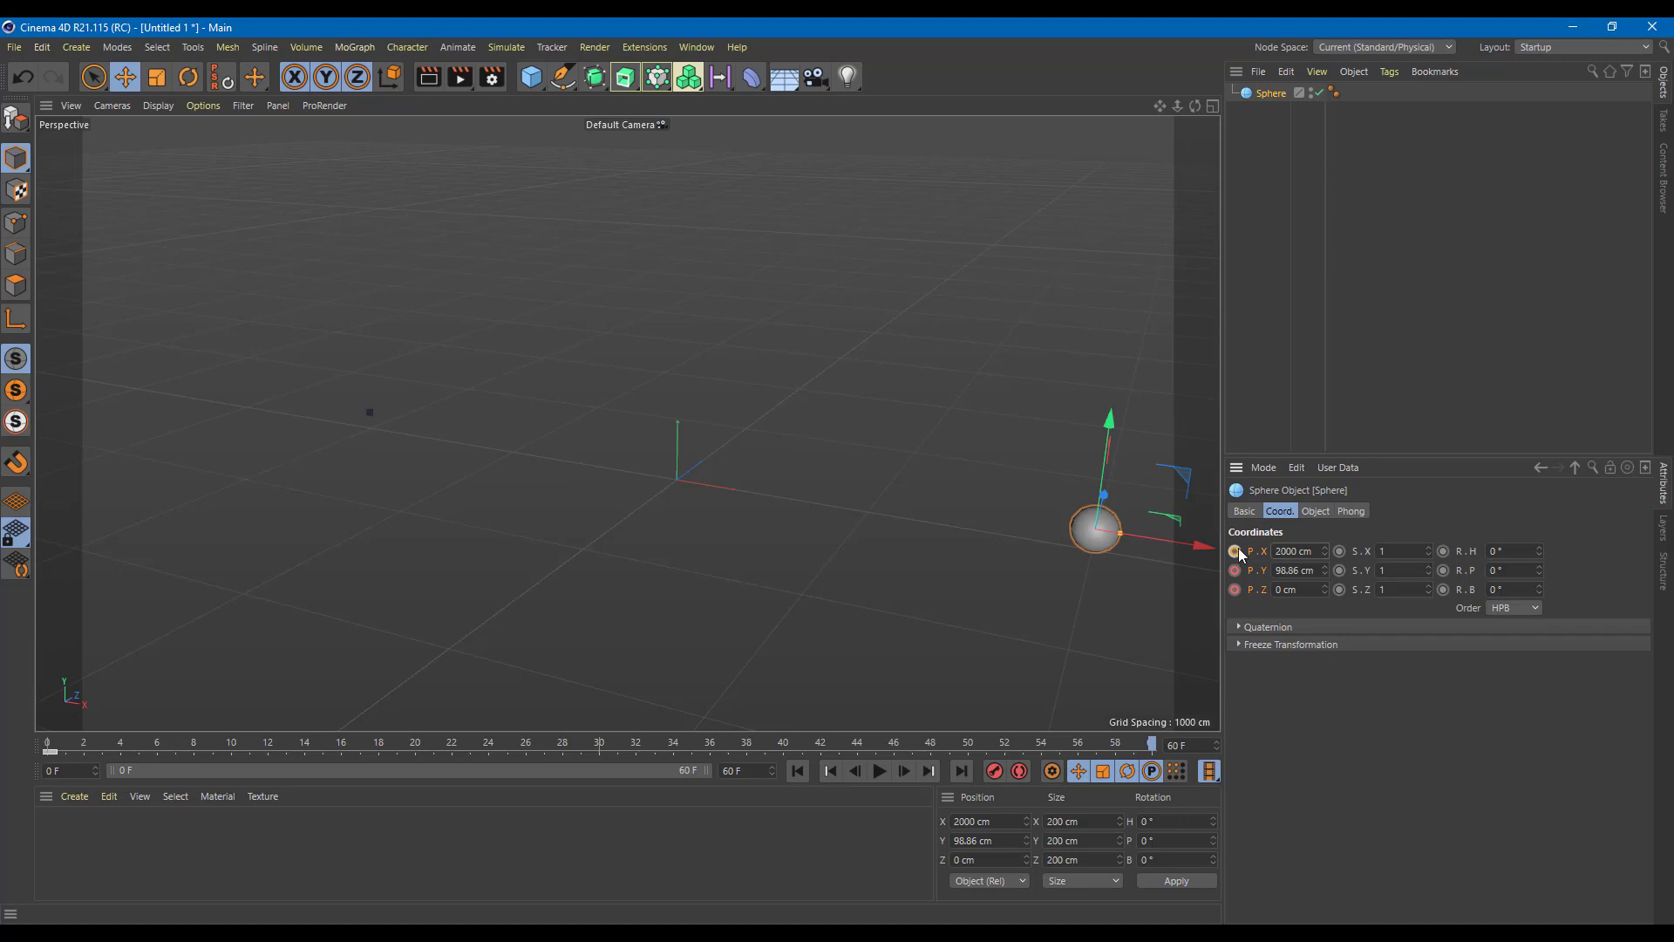
{"action": "left_click", "coordinate": [1235, 551]}
Preview the sphere's travel, then add Y and Z position keys at frame 60
{"action": "left_click_drag", "start_coordinate": [1028, 741], "coordinate": [710, 743]}
{"action": "left_click_drag", "start_coordinate": [860, 736], "coordinate": [9, 740]}
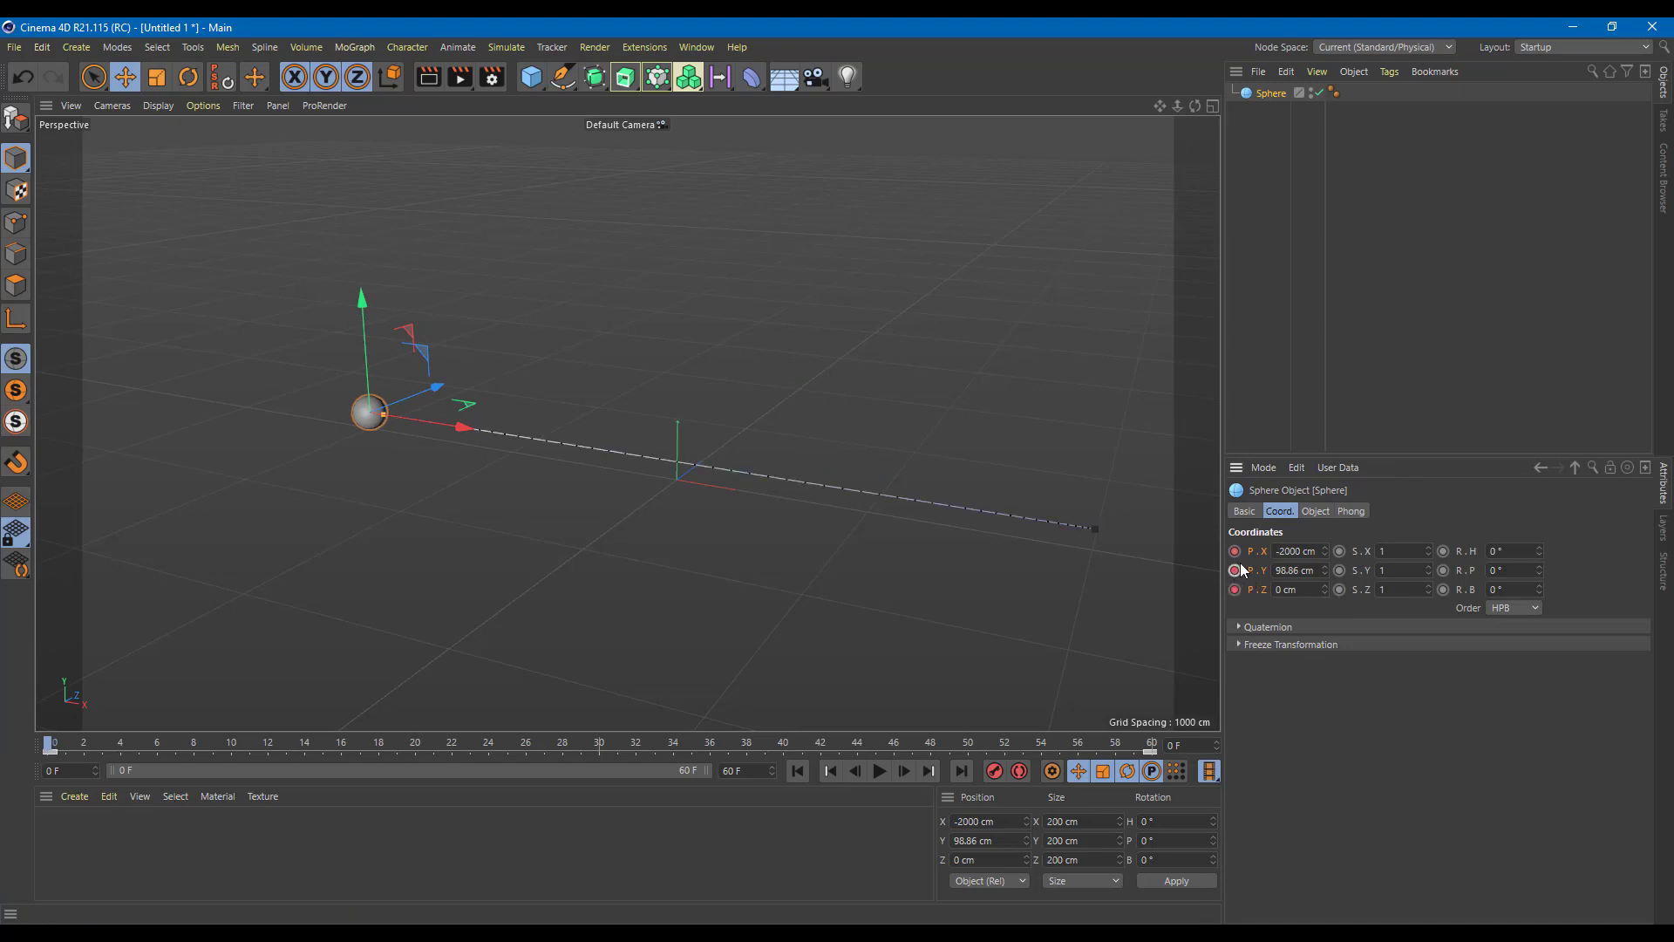
{"action": "left_click_drag", "start_coordinate": [1024, 732], "coordinate": [1215, 748]}
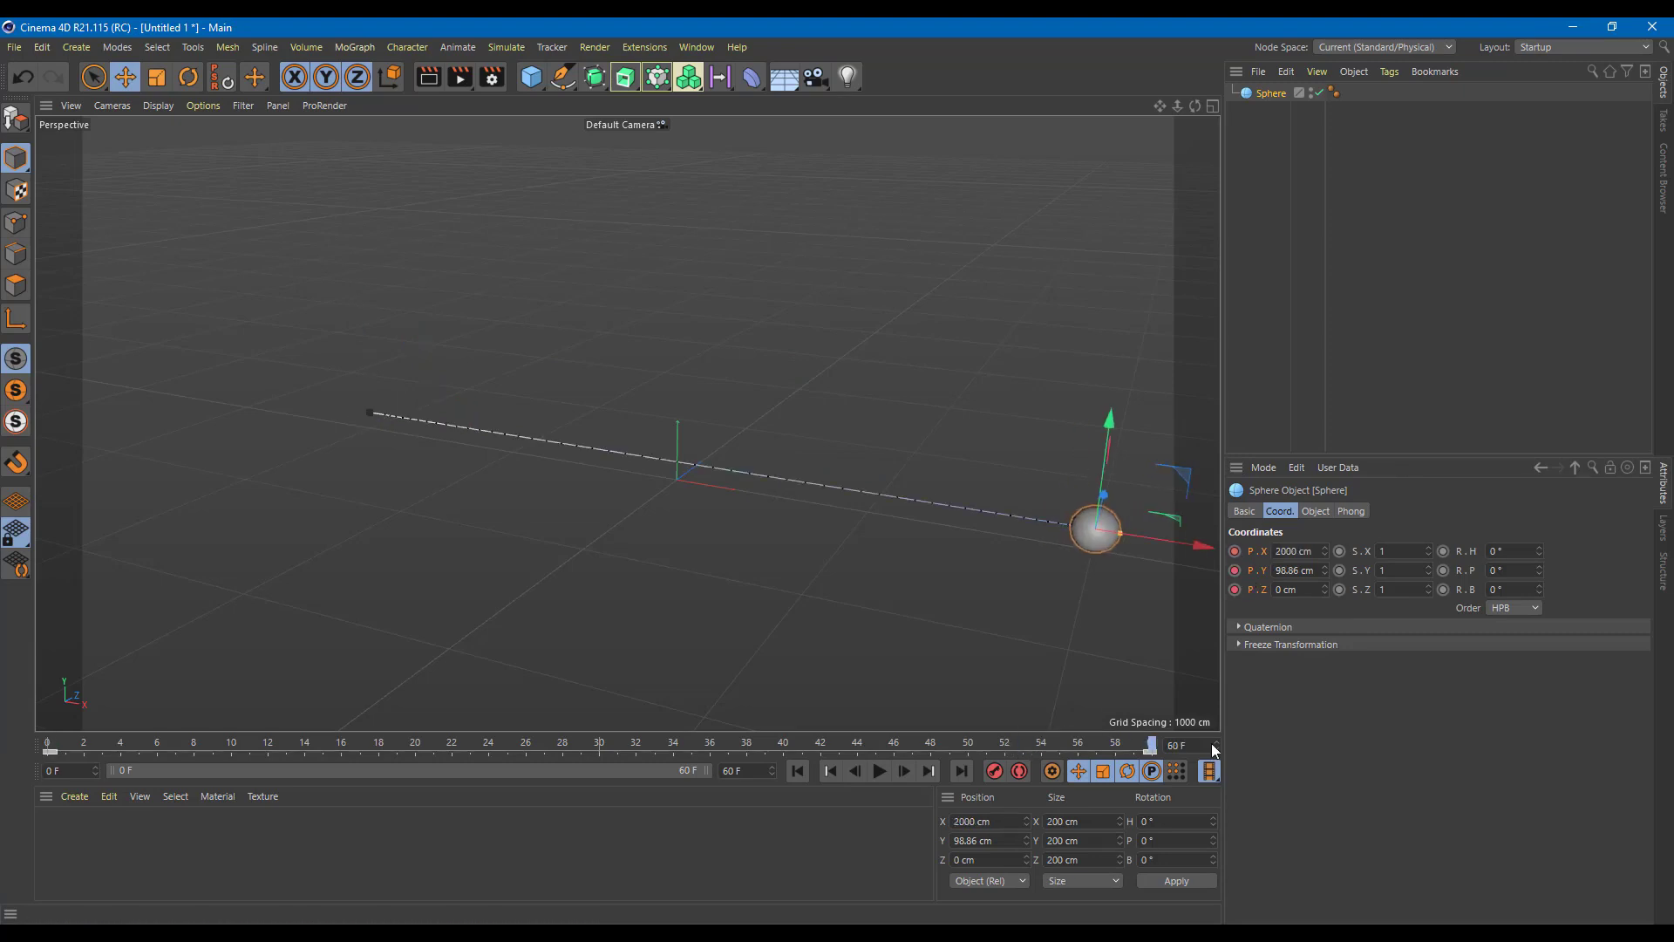
{"action": "left_click", "coordinate": [1233, 570]}
{"action": "left_click", "coordinate": [1235, 591]}
Scrub through the sphere's full motion and return to frame 0
{"action": "left_click_drag", "start_coordinate": [987, 743], "coordinate": [1, 752]}
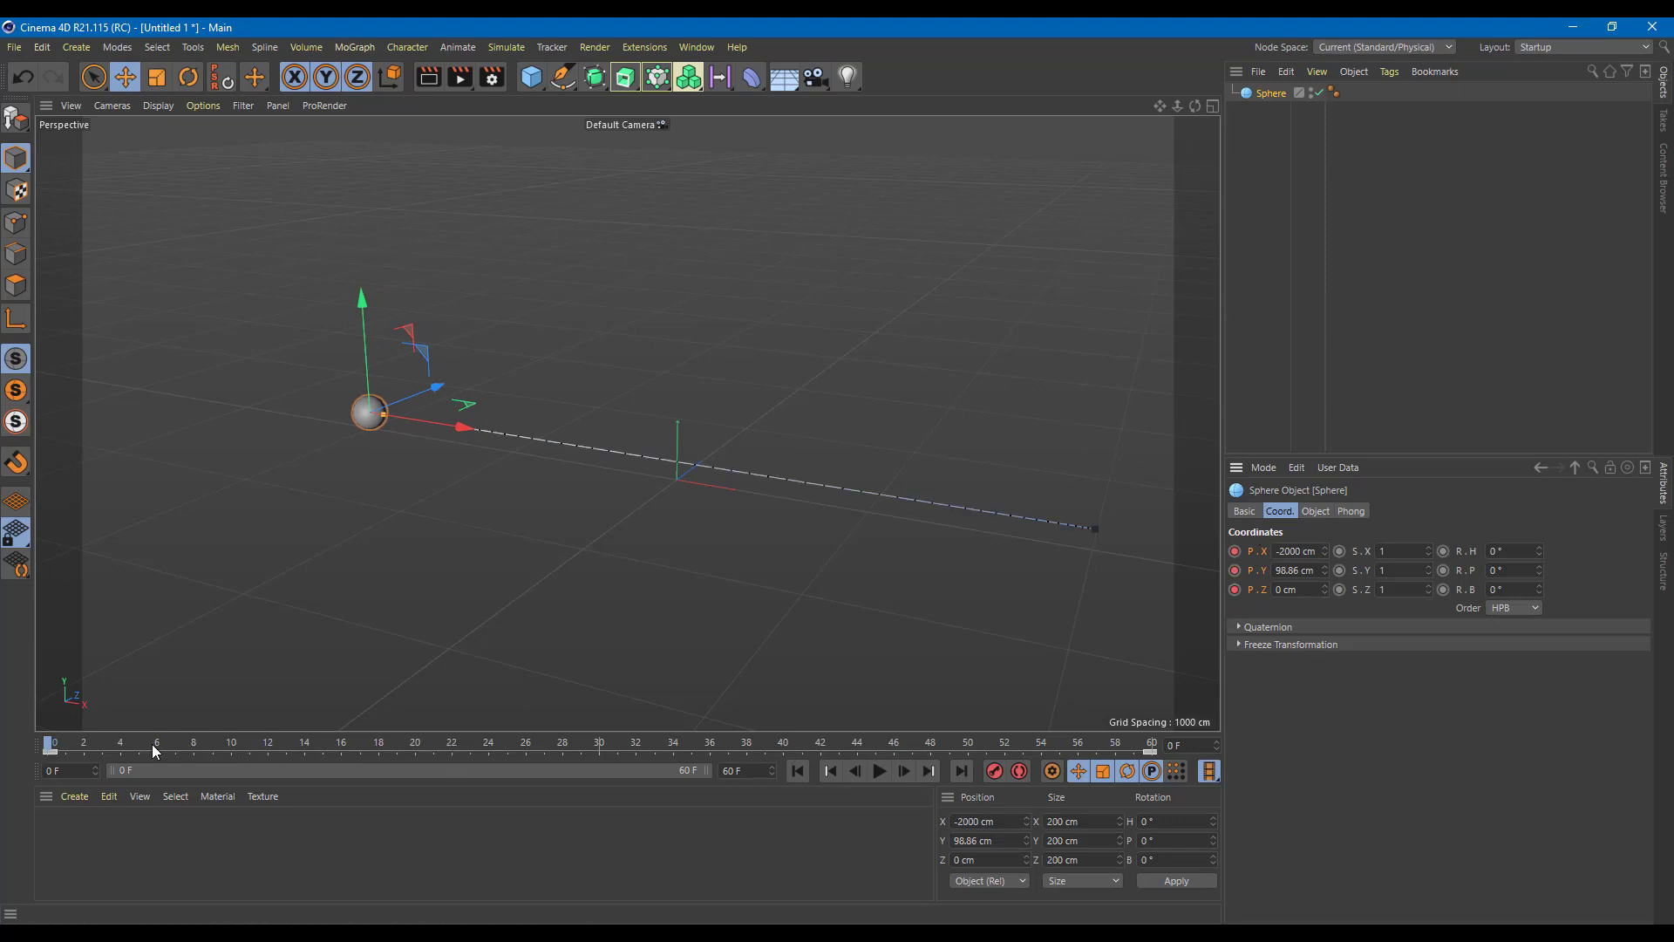
{"action": "left_click_drag", "start_coordinate": [50, 750], "coordinate": [821, 737]}
{"action": "left_click_drag", "start_coordinate": [628, 726], "coordinate": [47, 748]}
At frame 30, raise the sphere to Y 1015.028 cm and key its Y position
{"action": "left_click", "coordinate": [880, 771]}
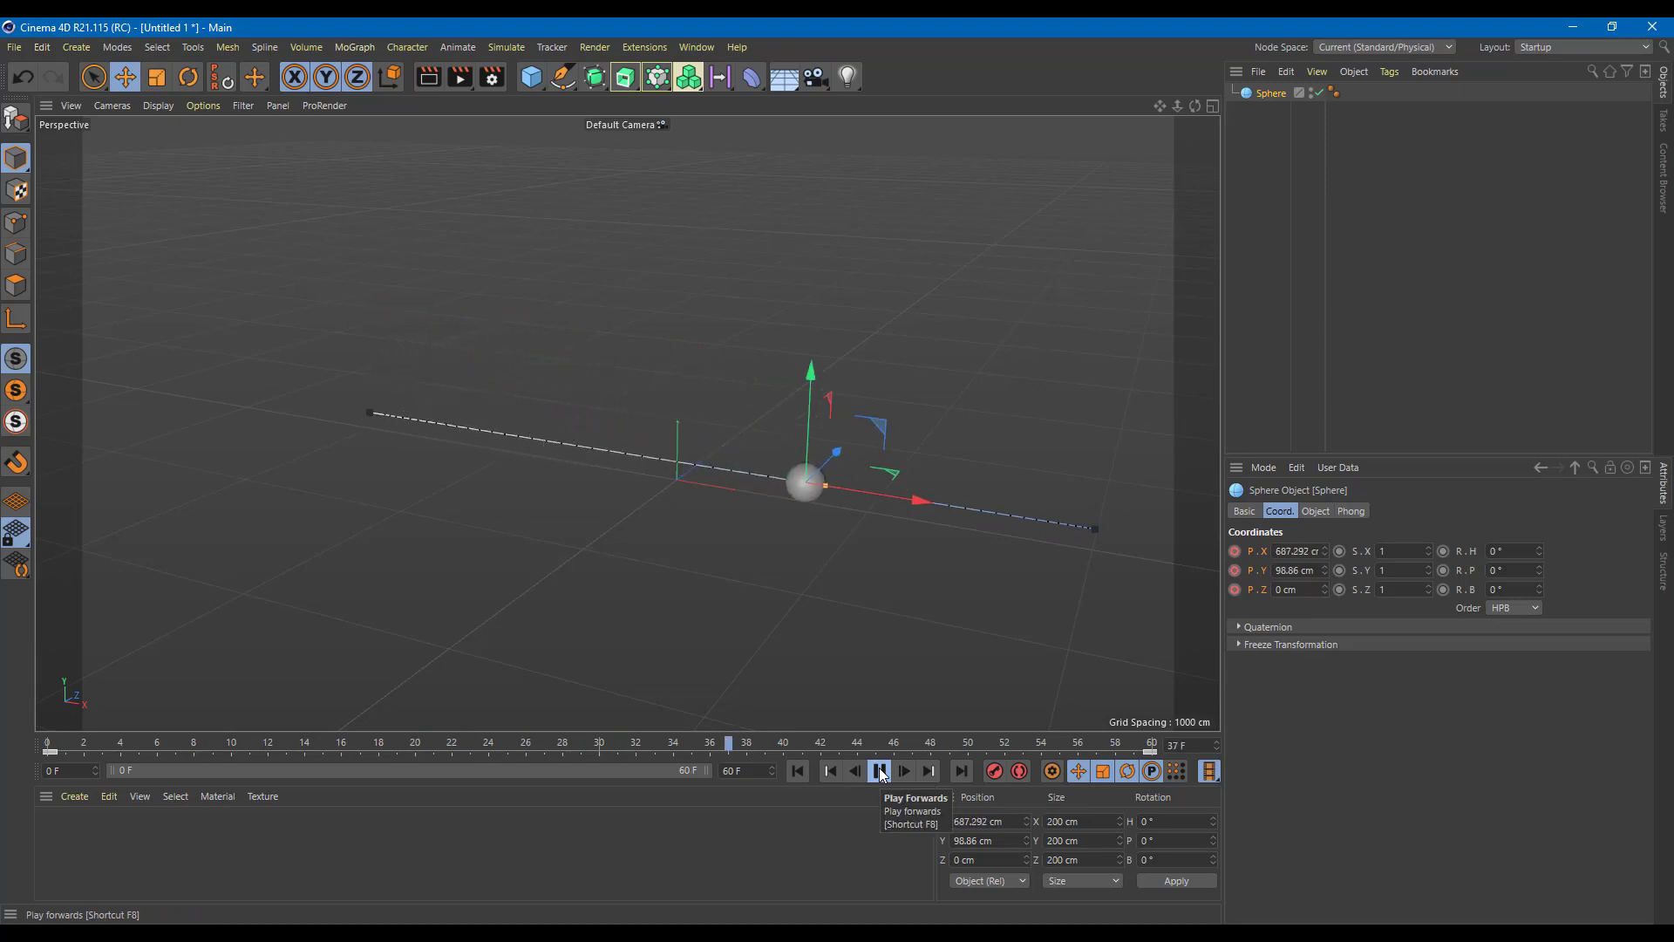
{"action": "left_click", "coordinate": [880, 771]}
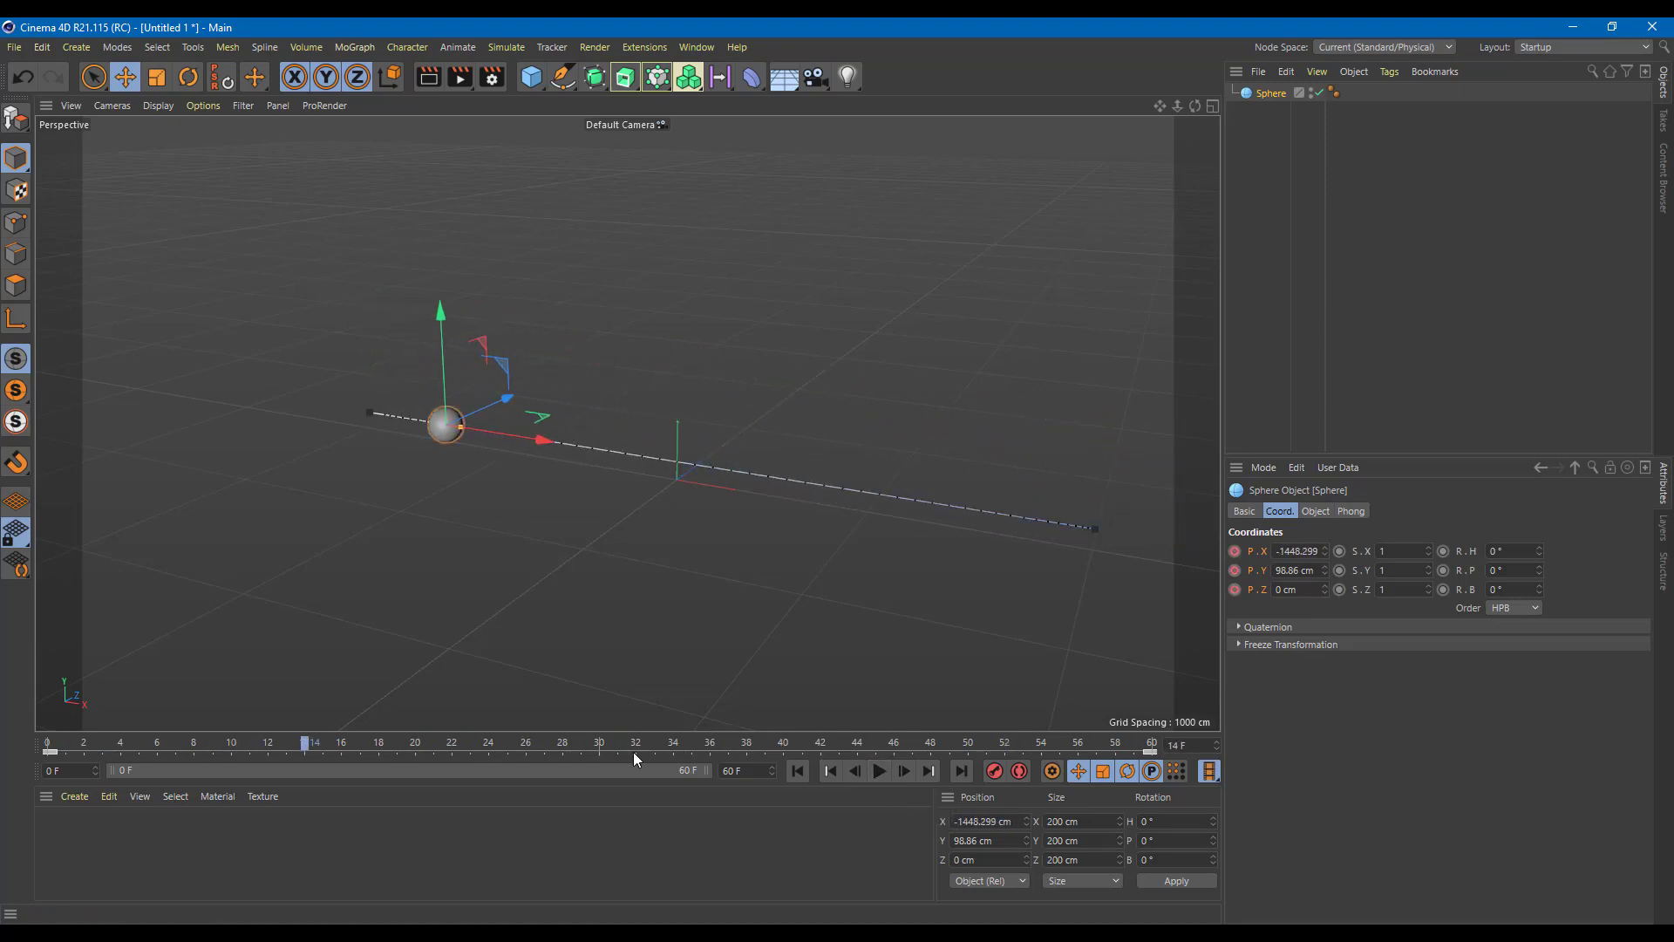
{"action": "left_click", "coordinate": [599, 746]}
{"action": "left_click_drag", "start_coordinate": [680, 354], "coordinate": [679, 160]}
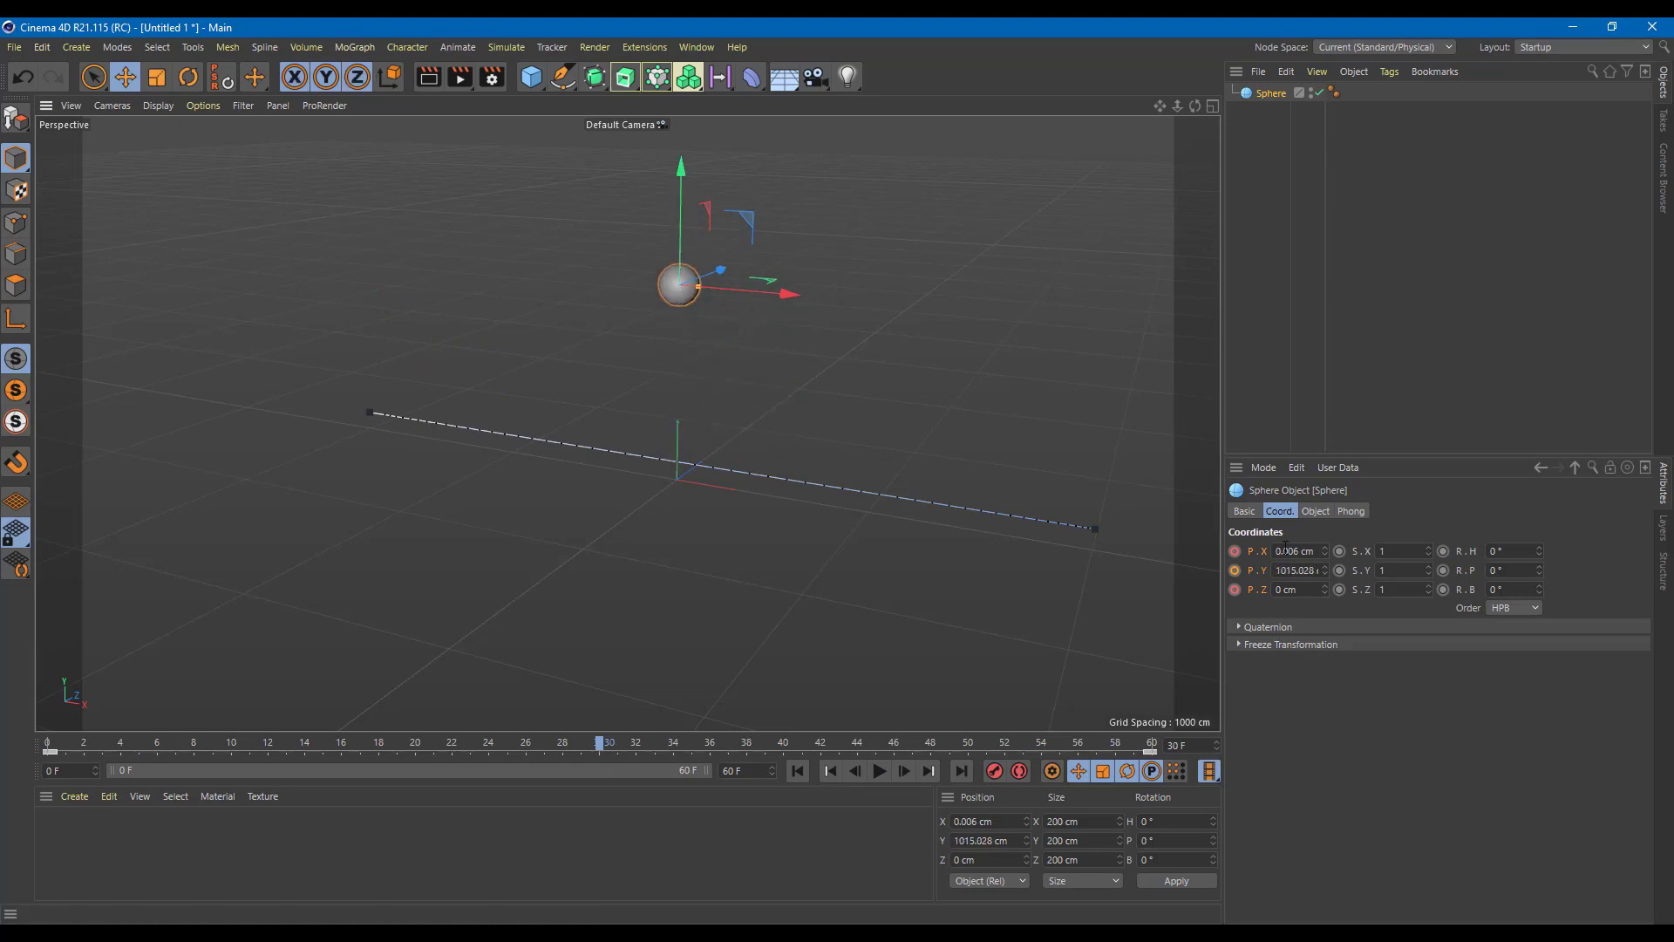
{"action": "left_click", "coordinate": [1235, 571]}
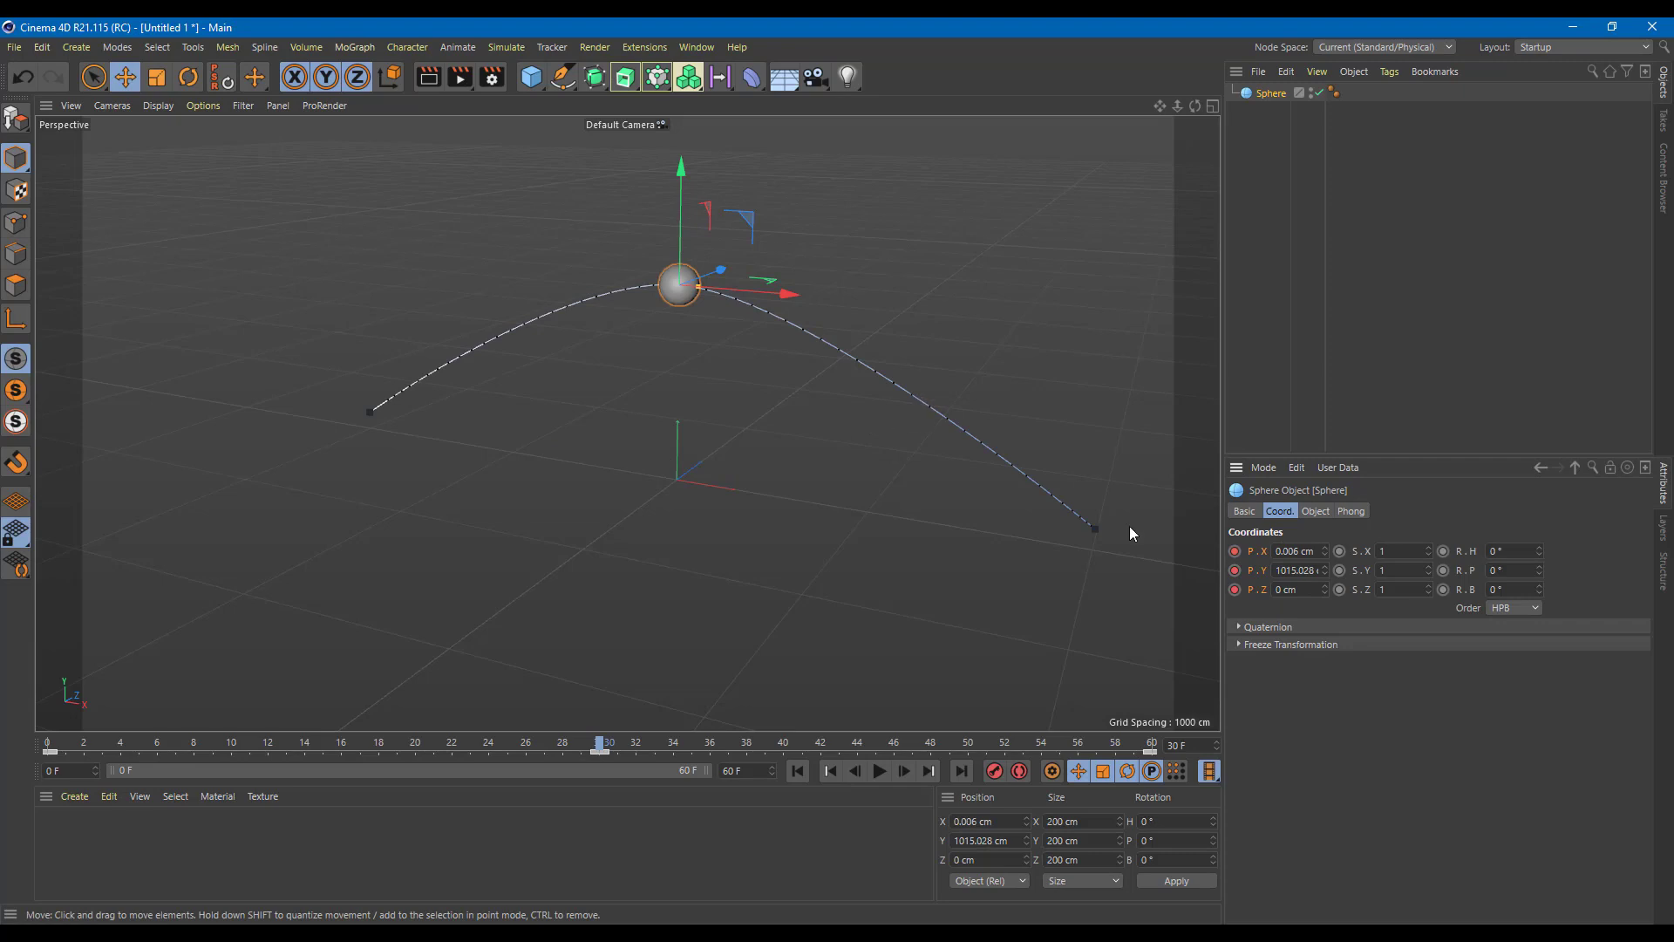
Select the path's end key at frame 60, view the arc from low, and rewind
{"action": "left_click", "coordinate": [1095, 529]}
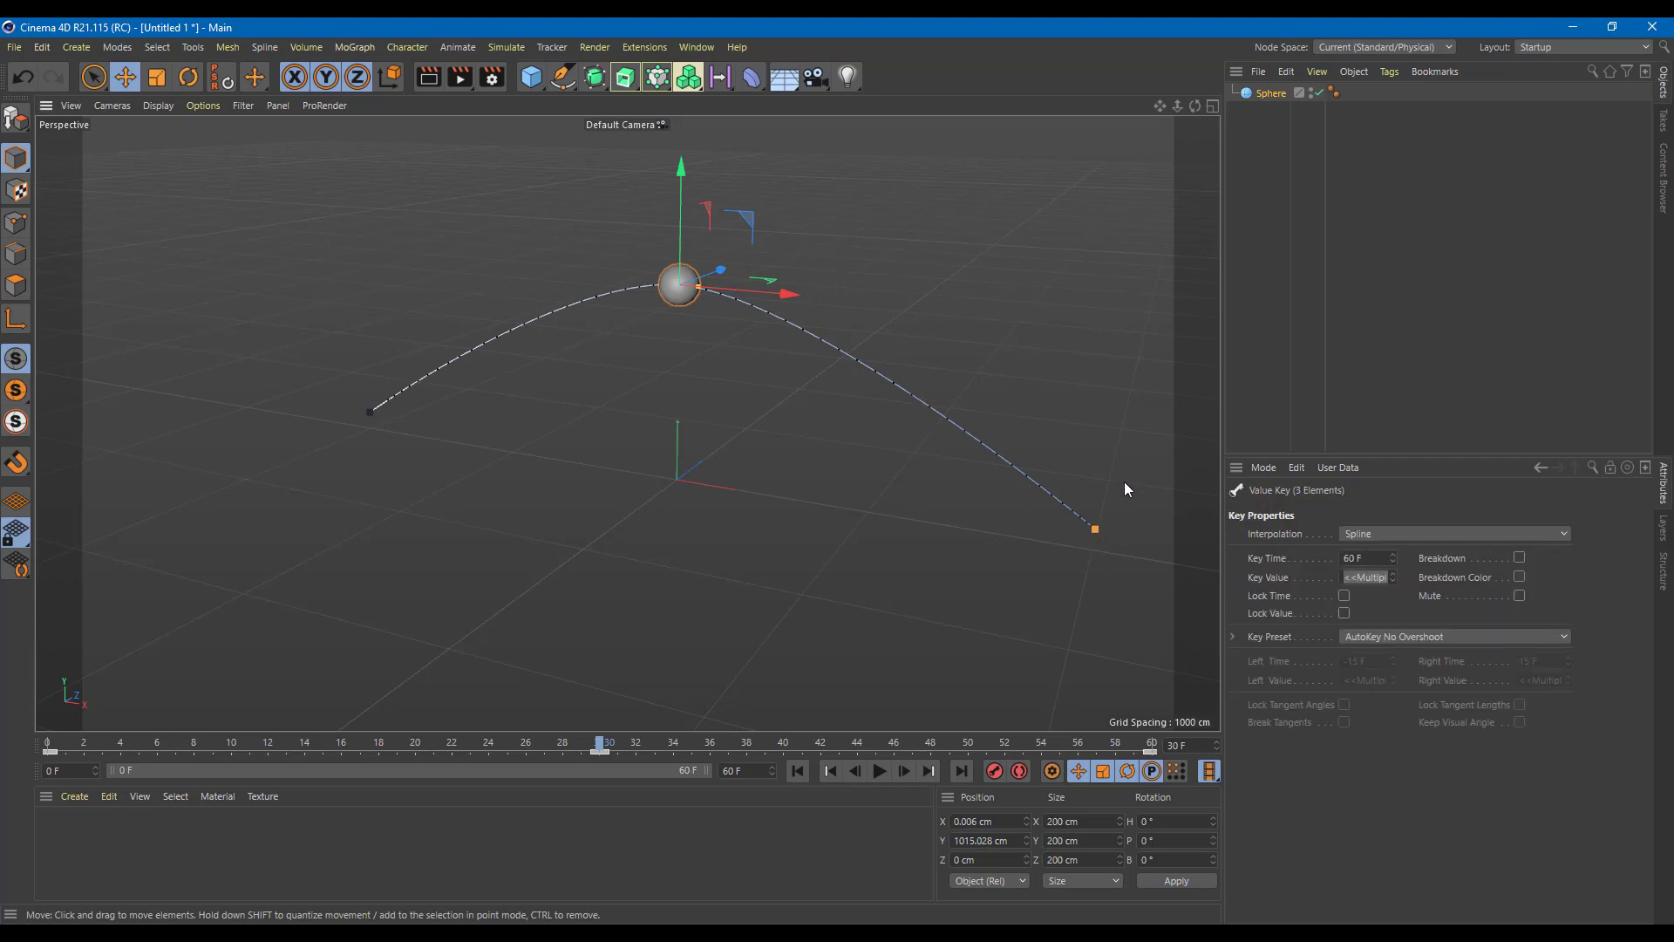
{"action": "left_click_drag", "start_coordinate": [1123, 481], "coordinate": [729, 710], "text": "alt"}
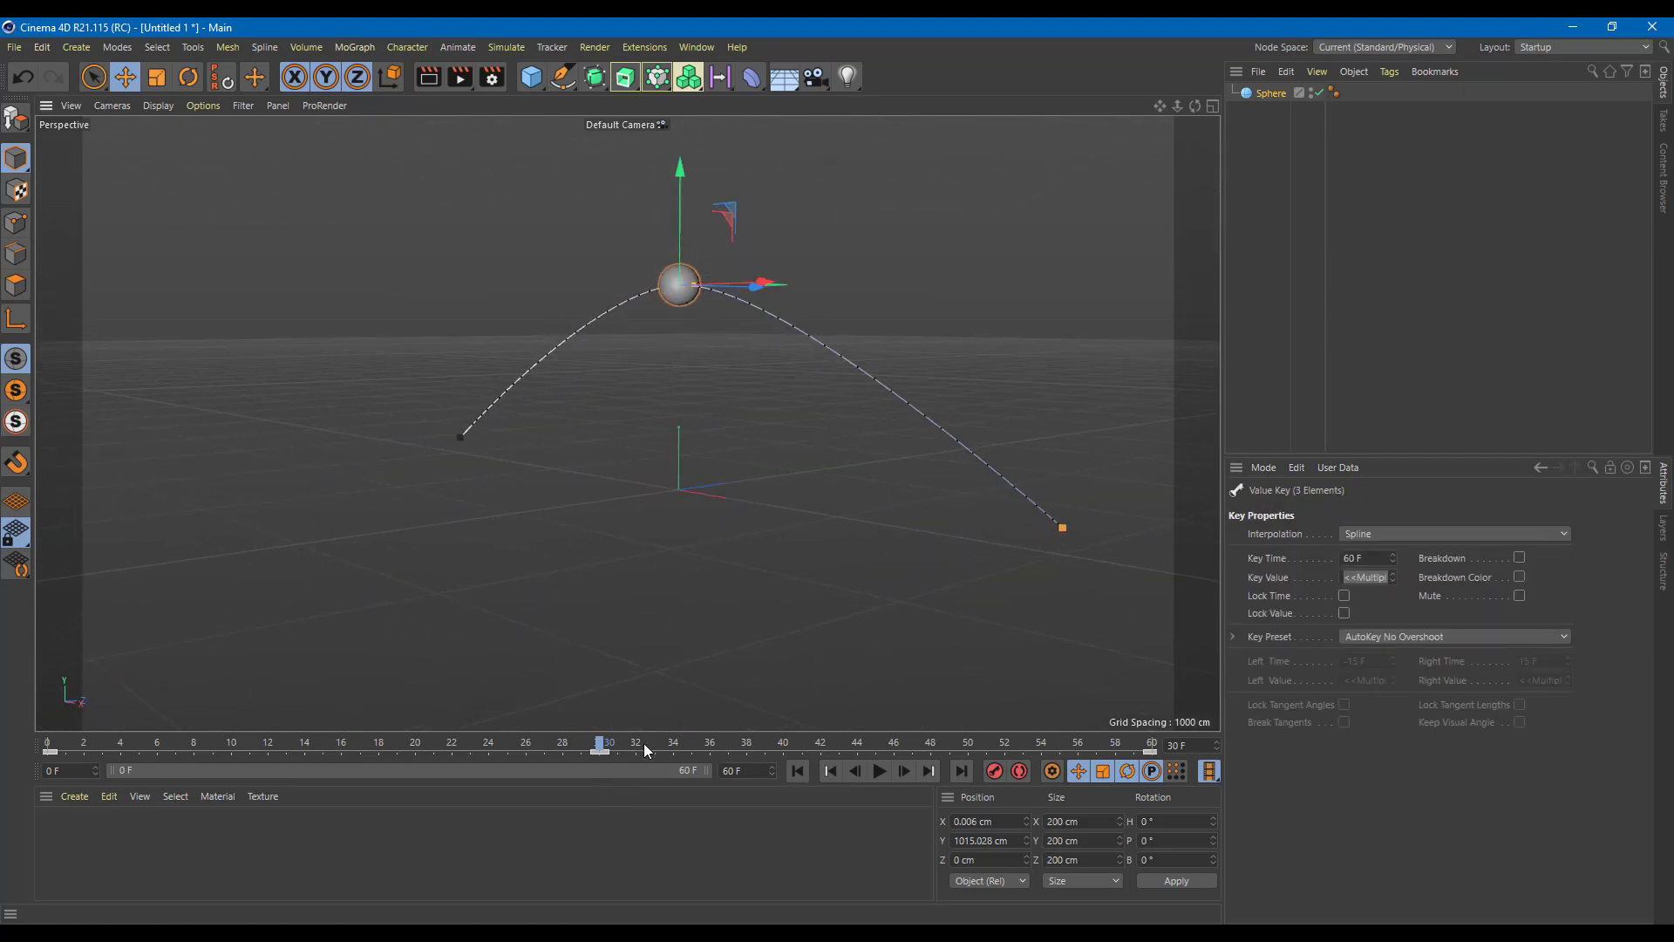
{"action": "left_click_drag", "start_coordinate": [643, 743], "coordinate": [66, 743]}
{"action": "left_click", "coordinate": [880, 771]}
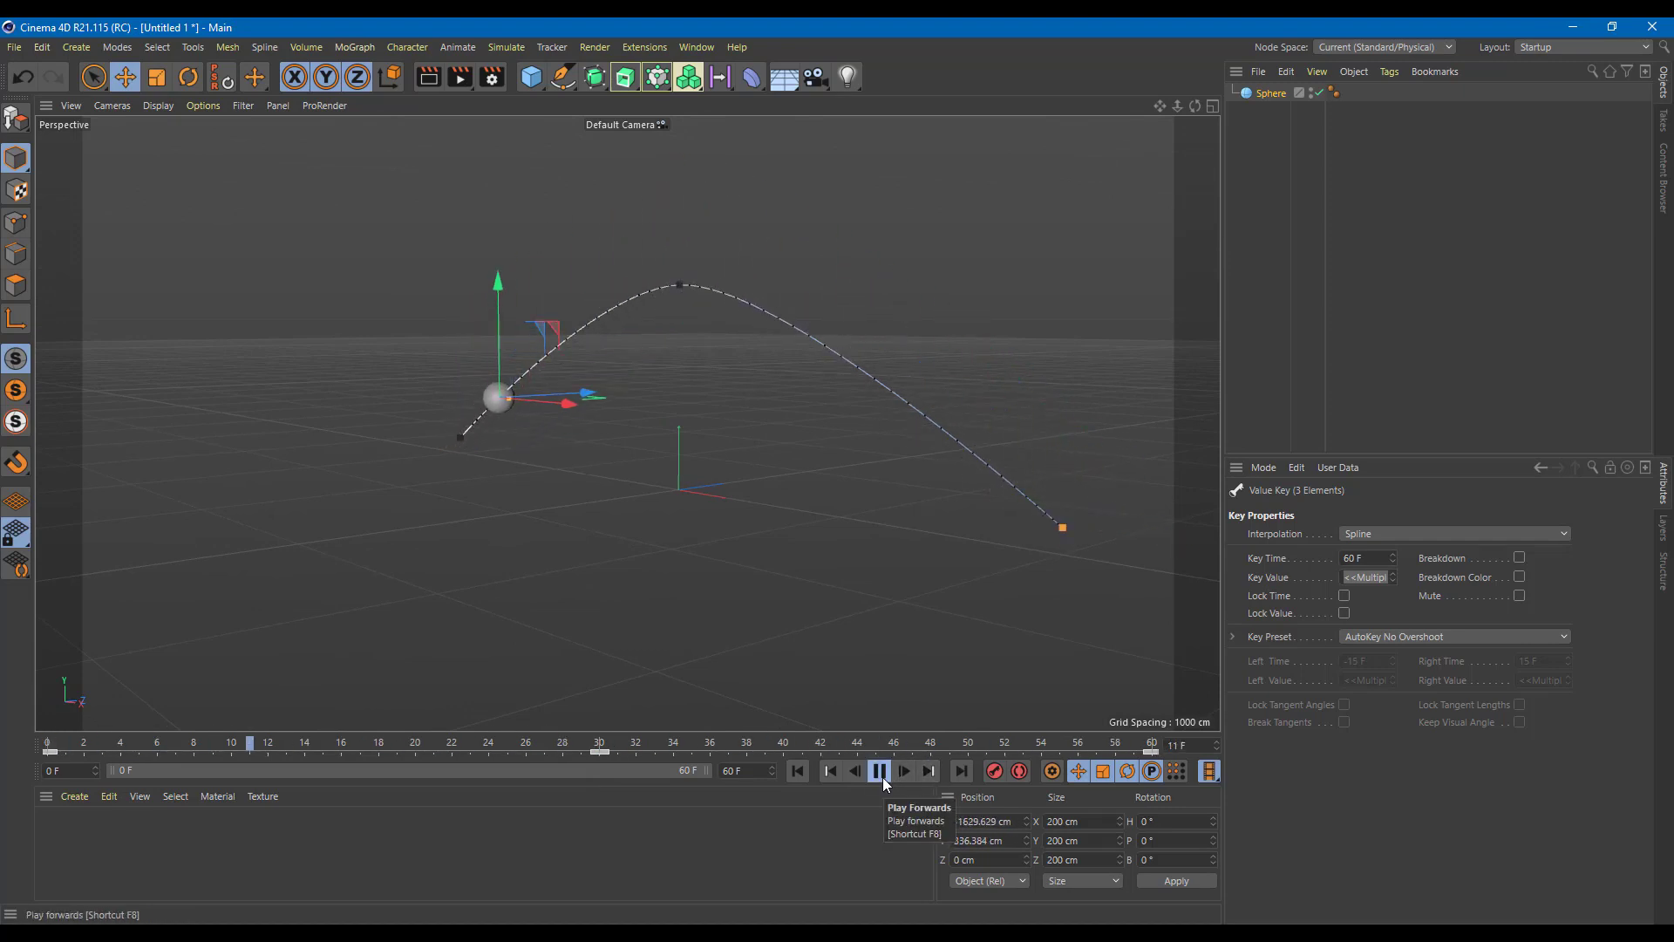
{"action": "left_click", "coordinate": [880, 770]}
{"action": "left_click", "coordinate": [1374, 534]}
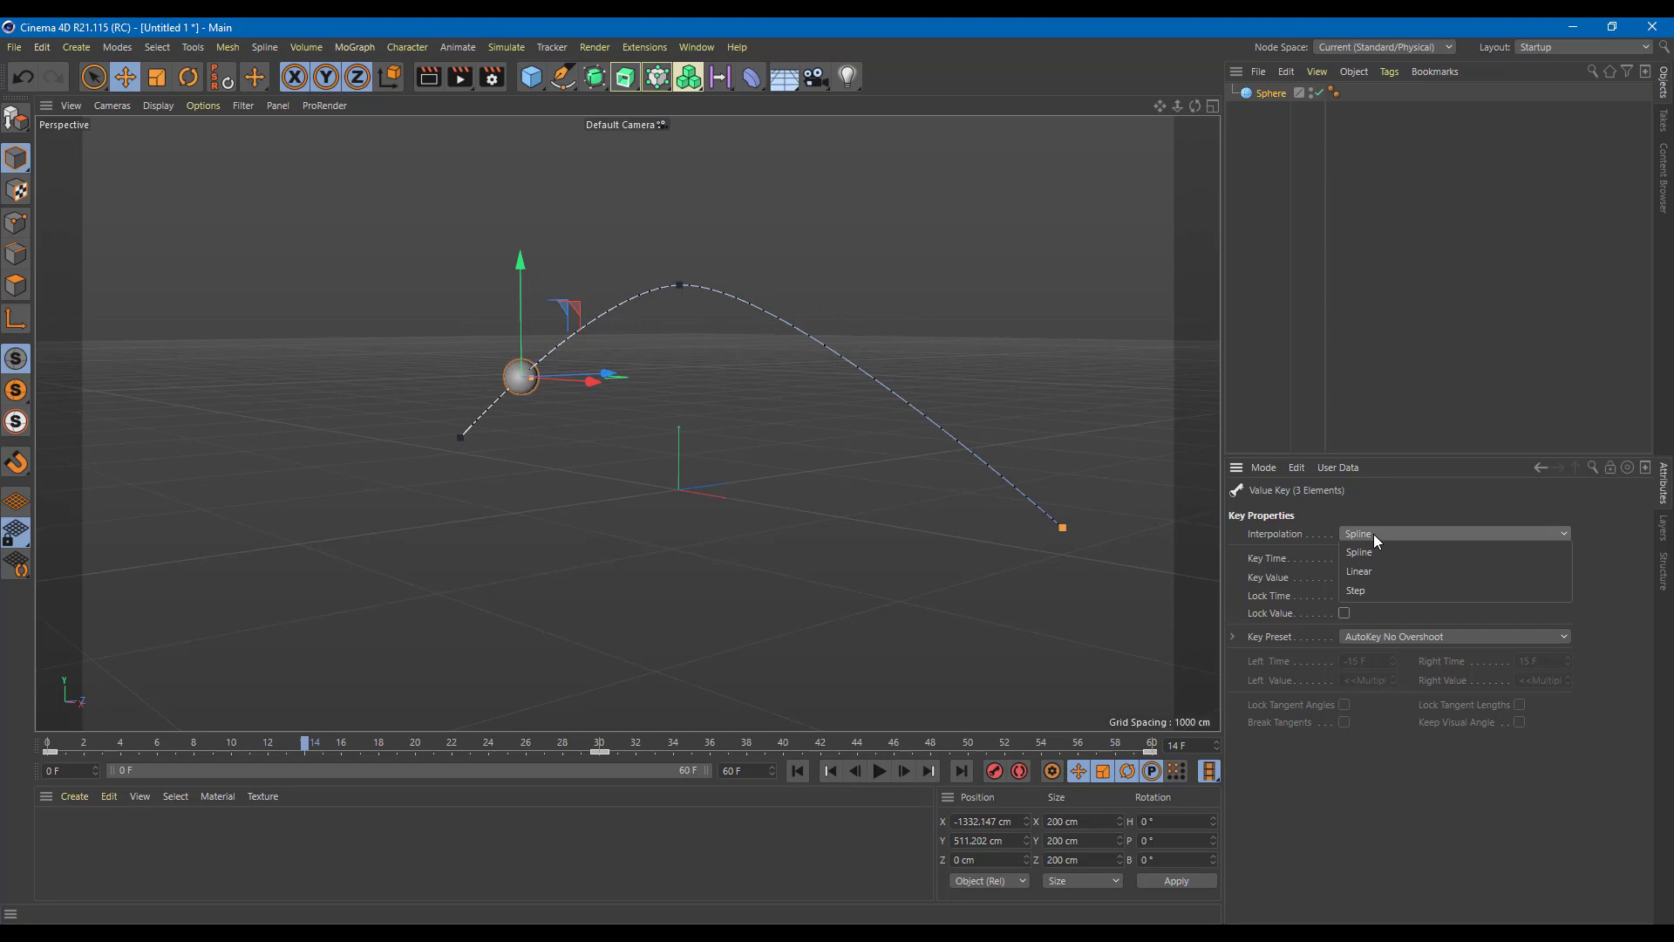
{"action": "left_click", "coordinate": [1374, 570]}
{"action": "left_click", "coordinate": [1375, 535]}
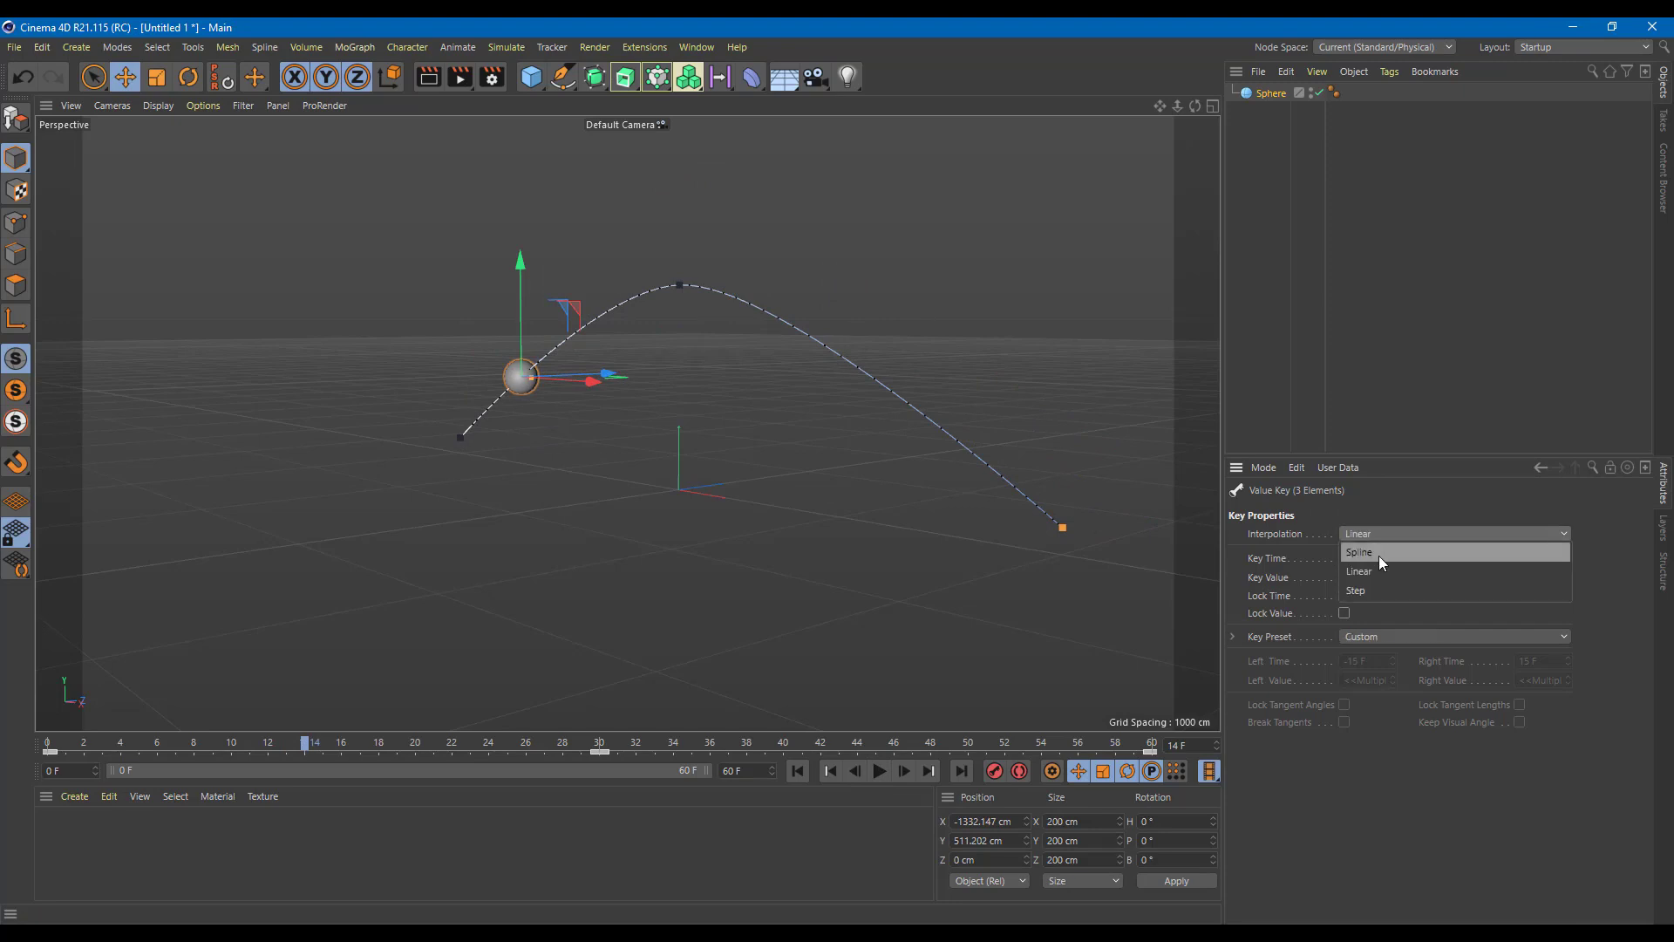
{"action": "left_click", "coordinate": [1379, 585]}
{"action": "left_click", "coordinate": [887, 771]}
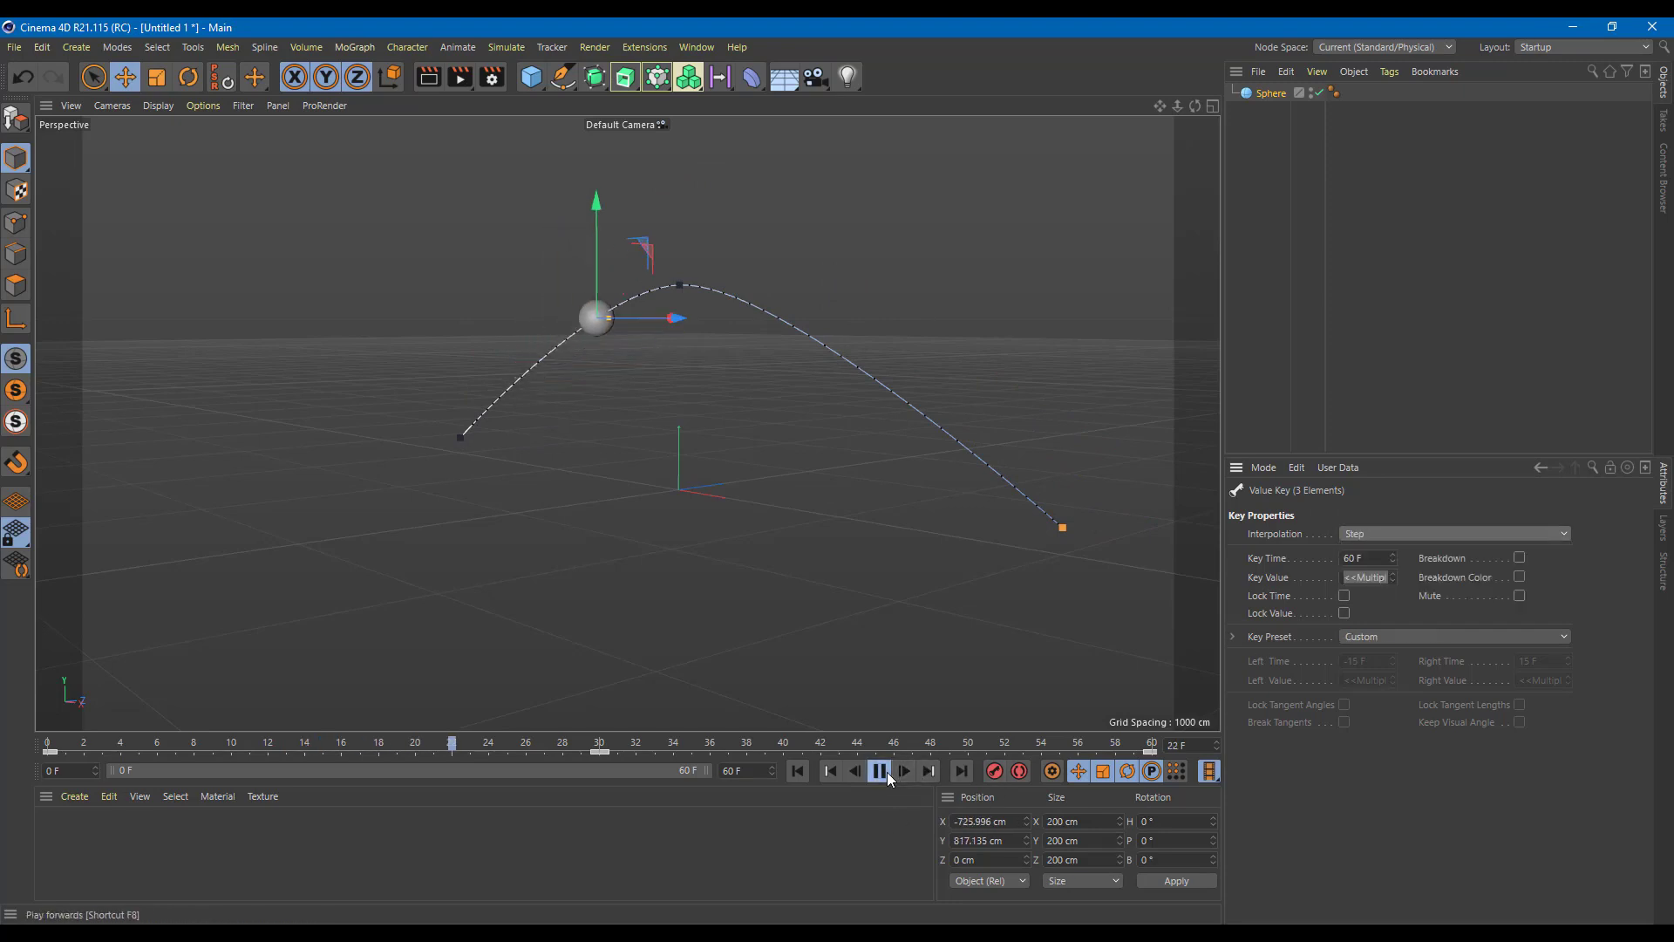
{"action": "left_click", "coordinate": [887, 771]}
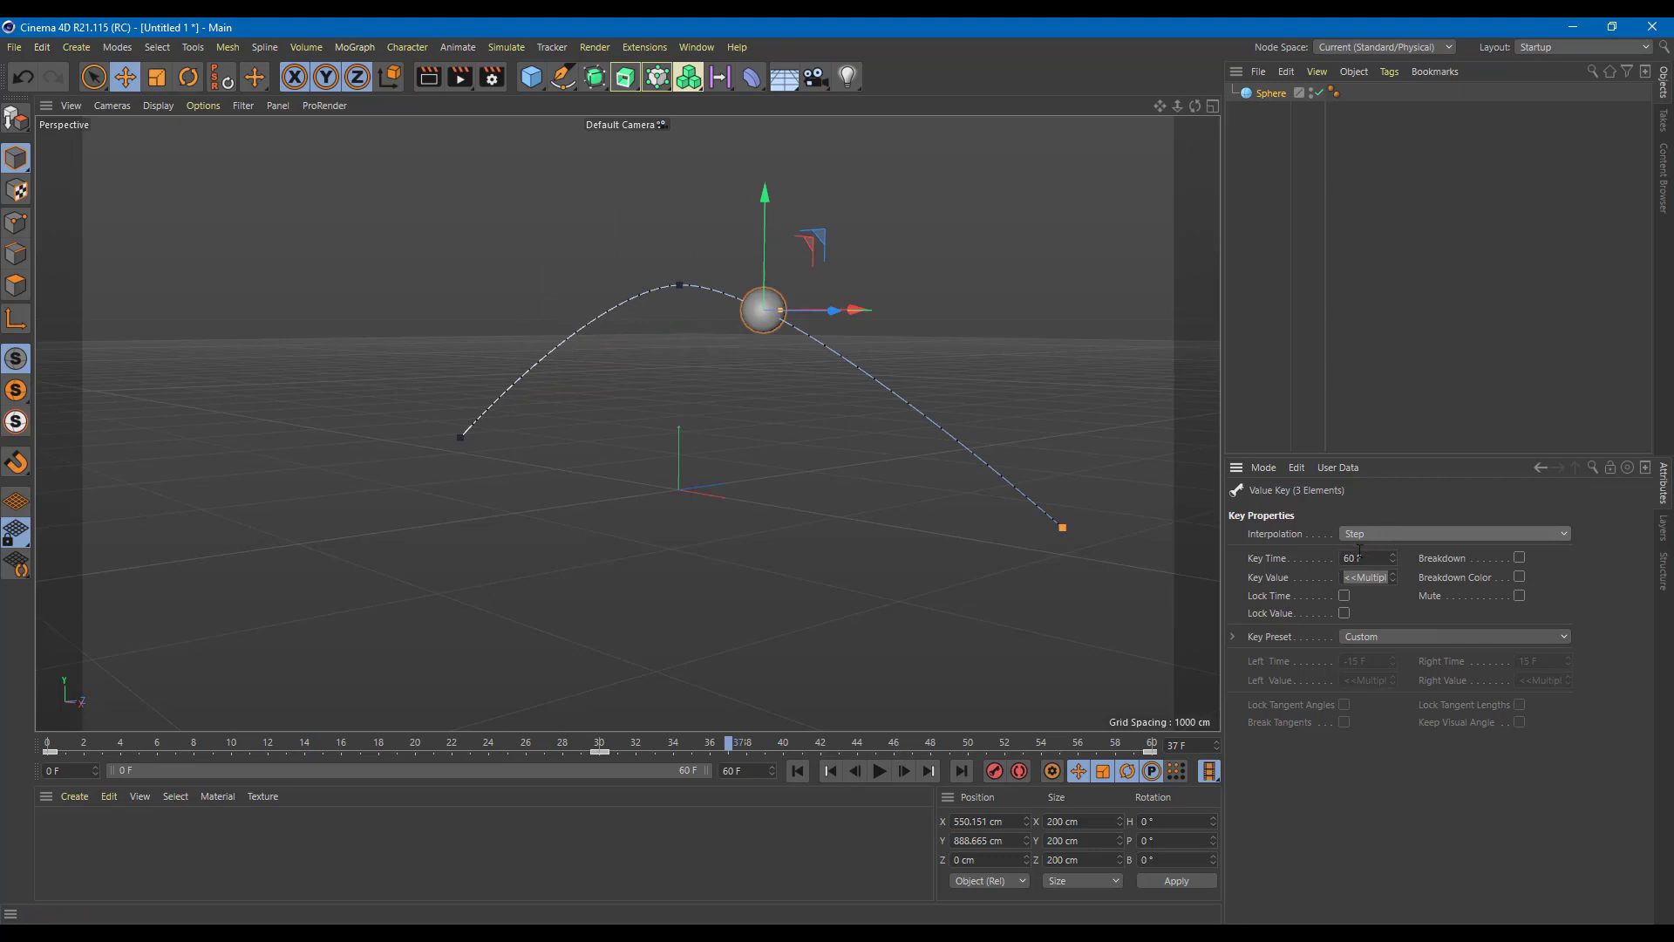
{"action": "left_click", "coordinate": [1435, 534]}
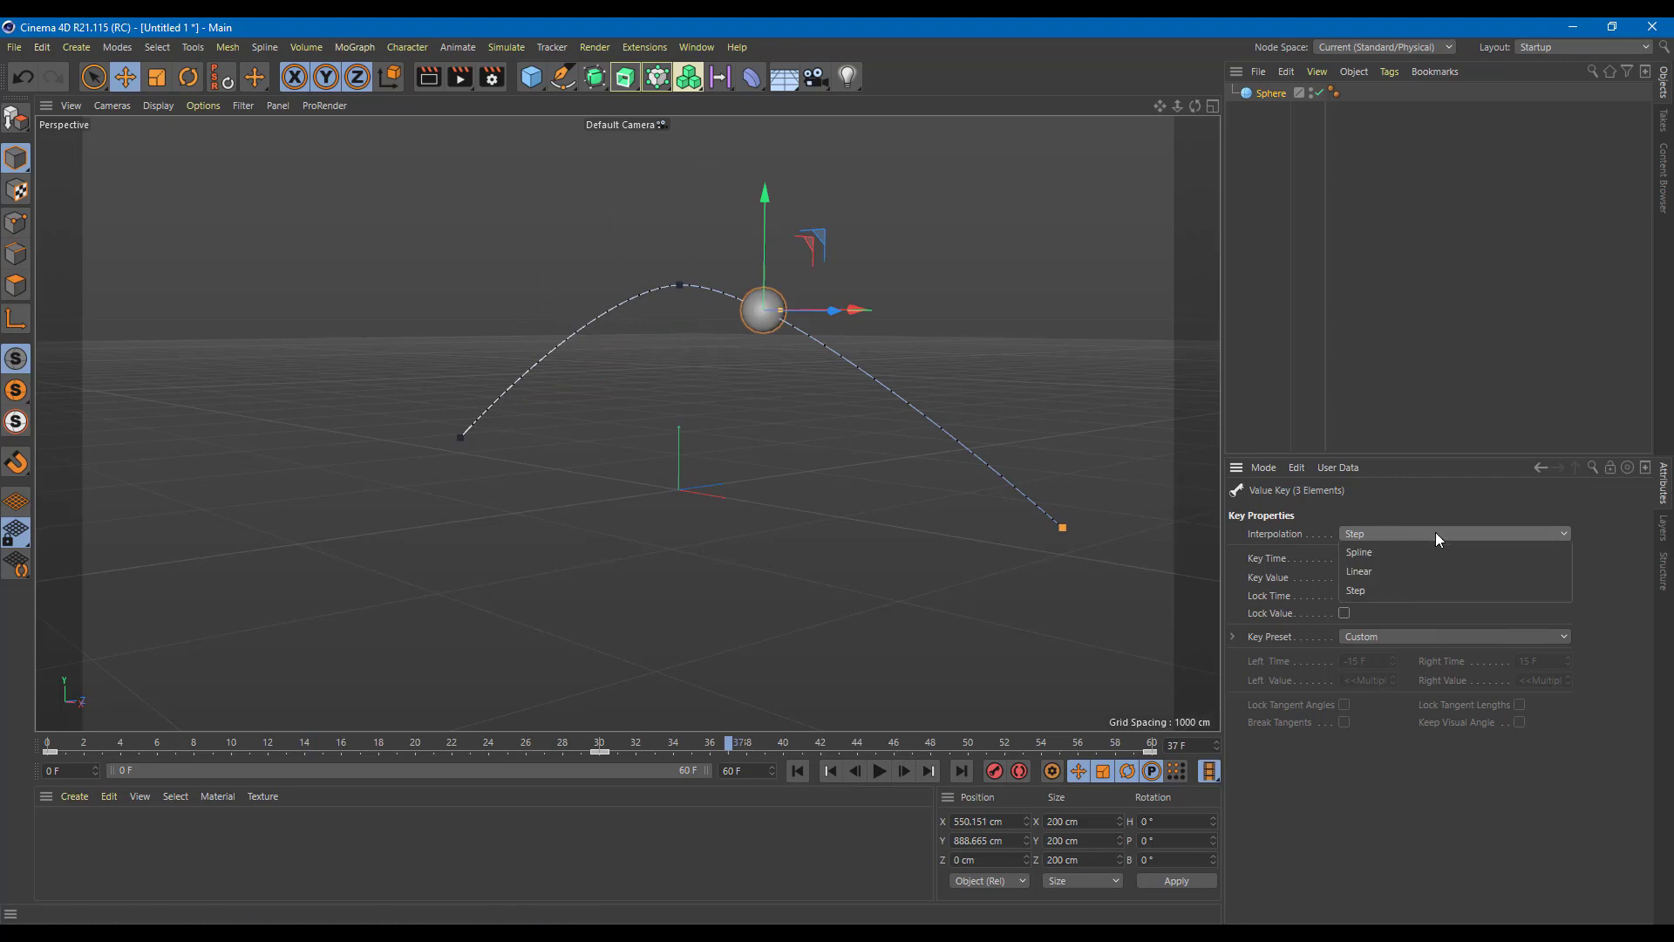
{"action": "left_click", "coordinate": [1380, 552]}
{"action": "left_click_drag", "start_coordinate": [729, 743], "coordinate": [51, 743]}
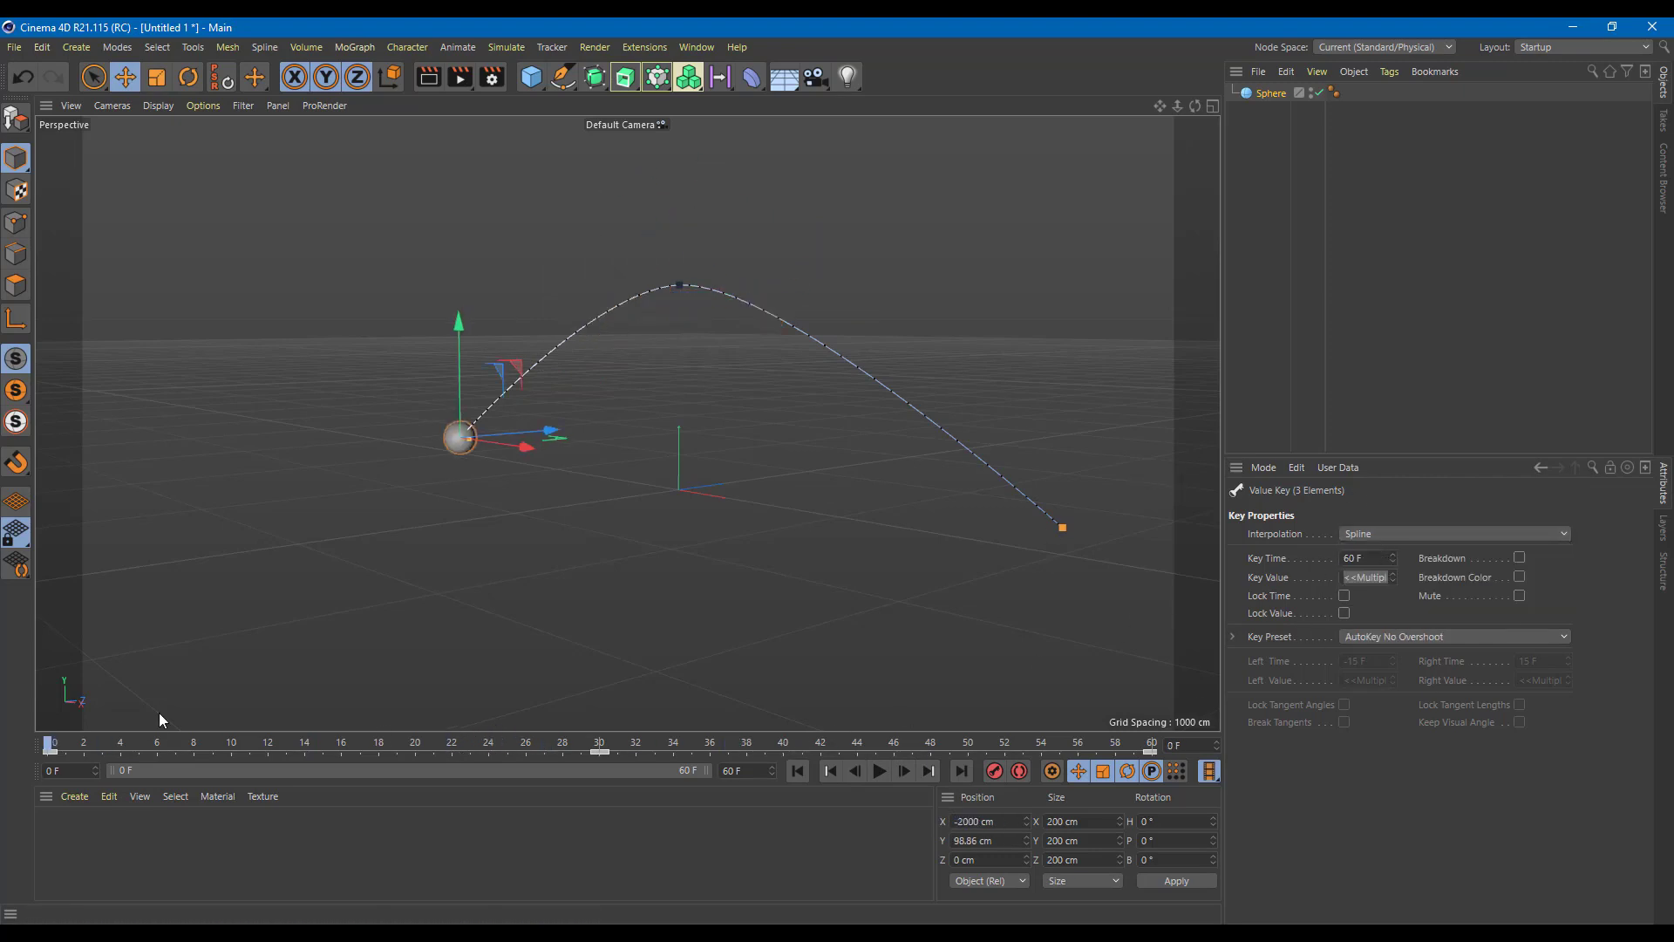
{"action": "left_click", "coordinate": [680, 286]}
Raise the sphere higher at frame 30 and key its new Y position
{"action": "left_click", "coordinate": [1275, 93]}
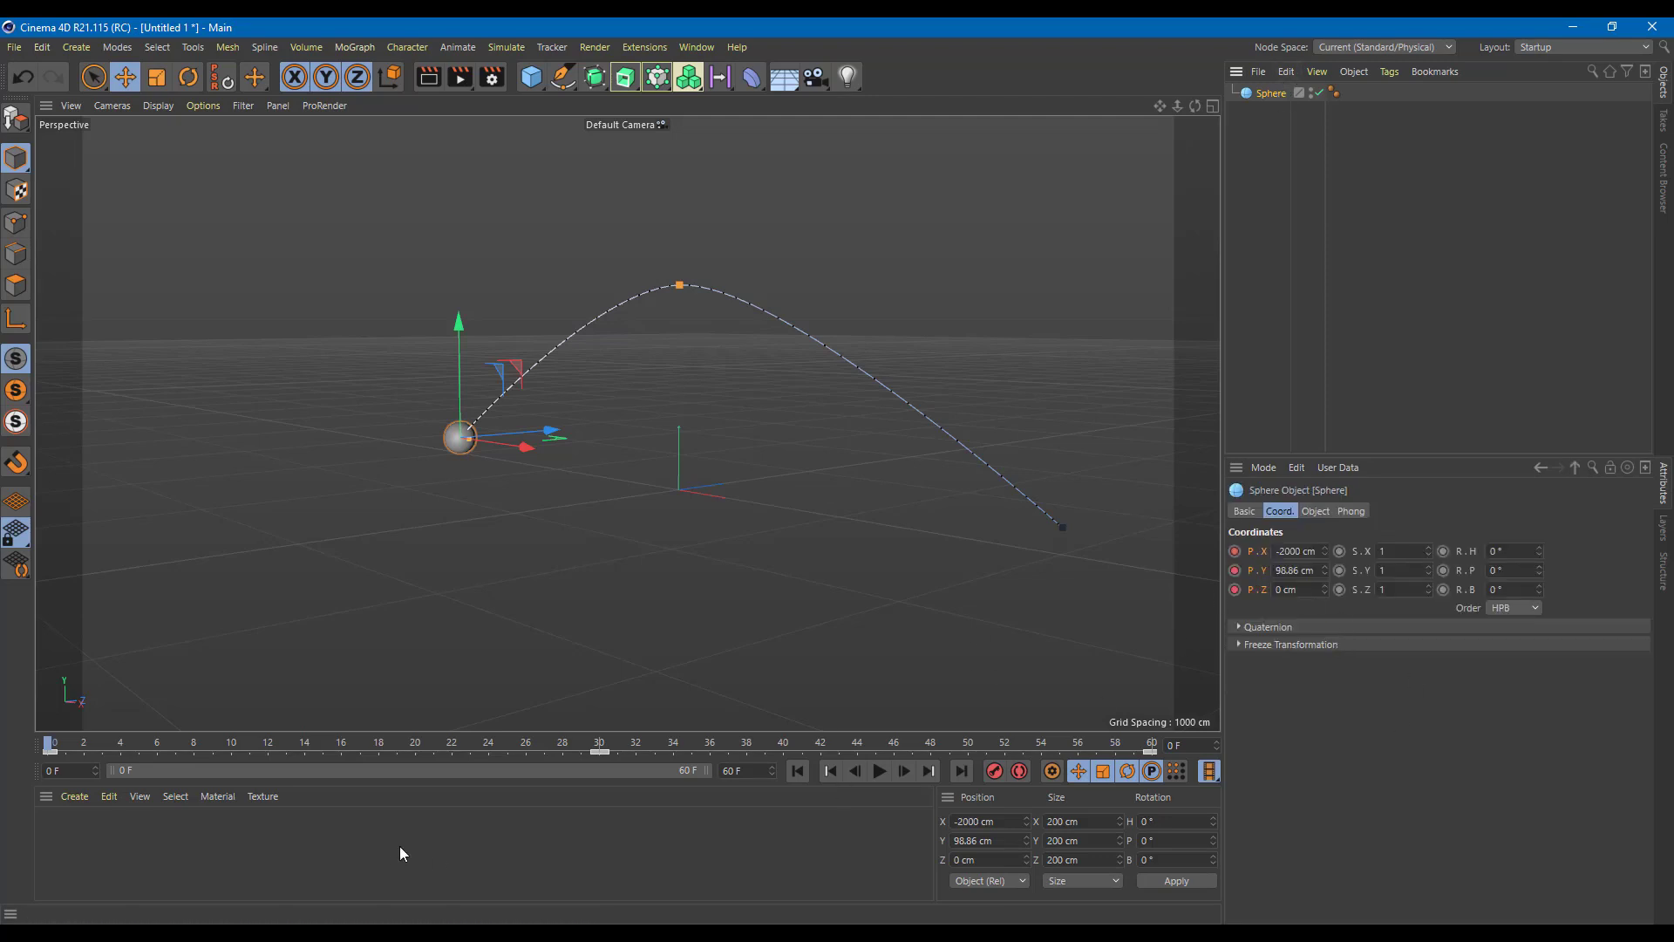
{"action": "left_click", "coordinate": [598, 744]}
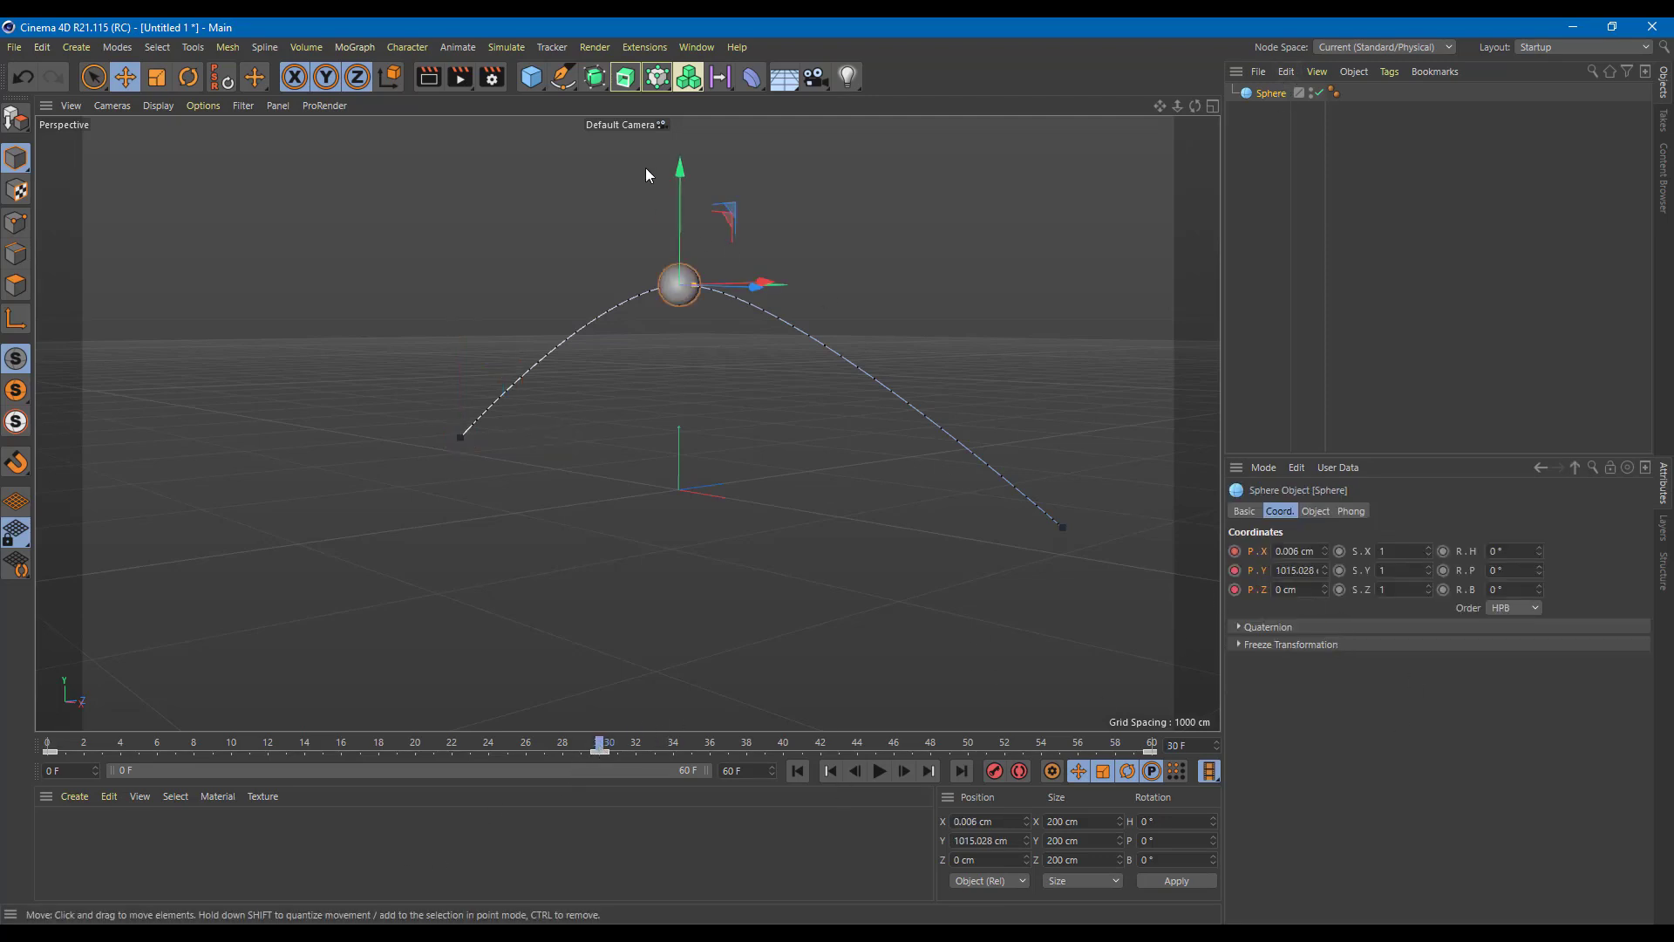
{"action": "left_click_drag", "start_coordinate": [681, 164], "coordinate": [682, 129]}
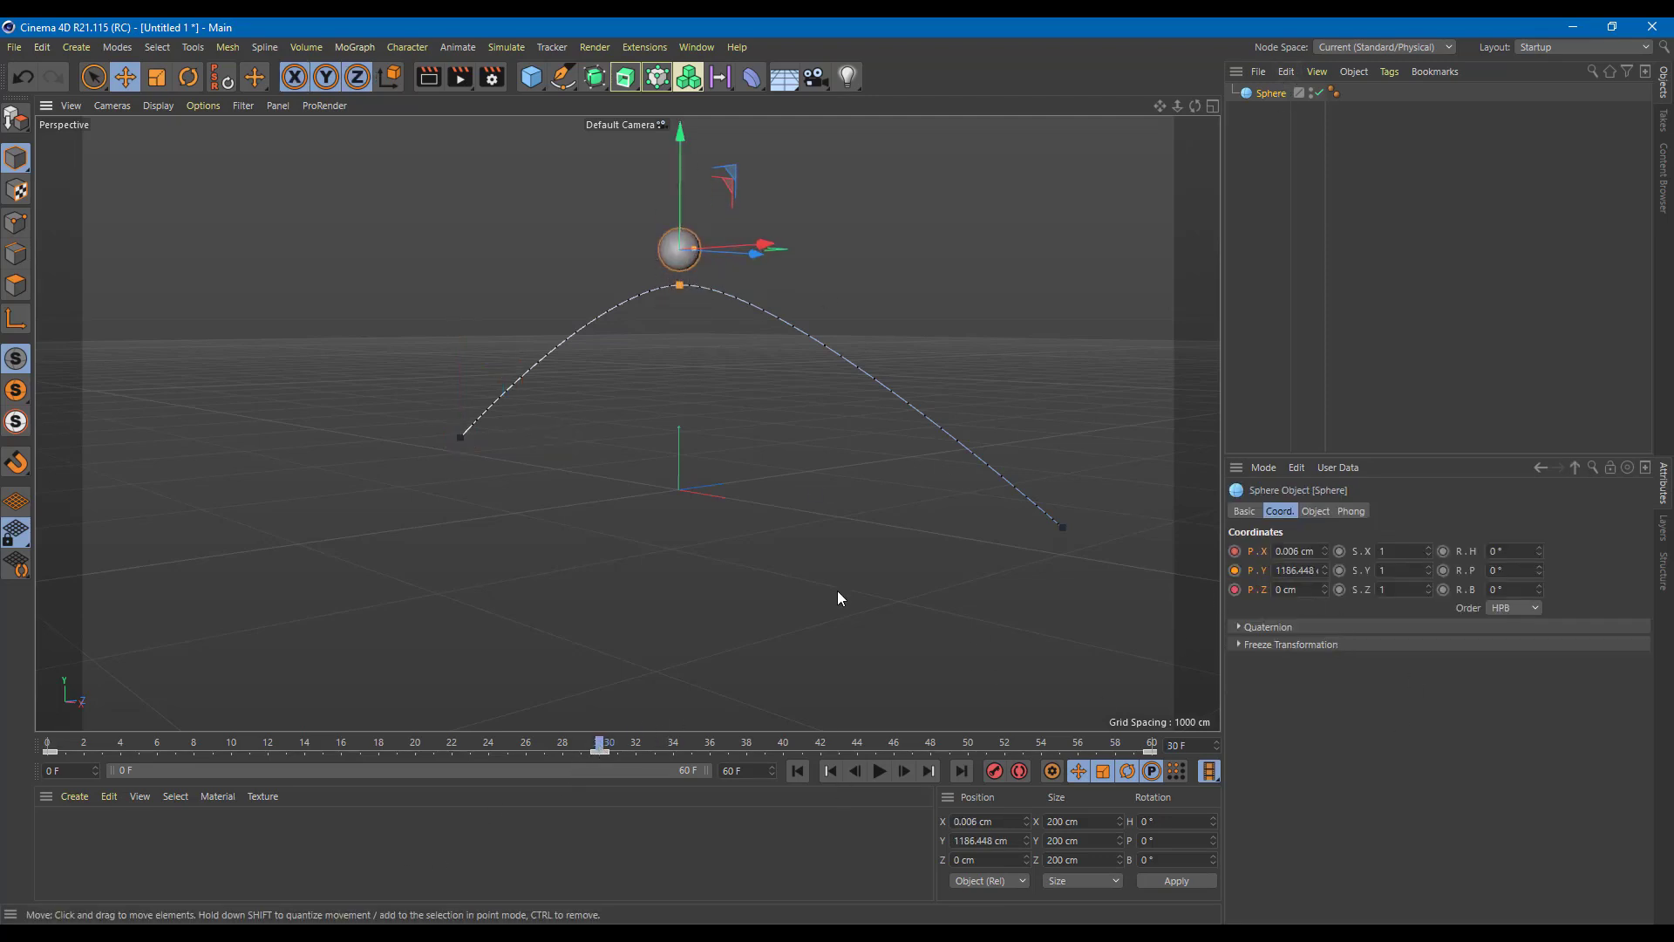
{"action": "left_click", "coordinate": [1235, 570]}
Key the sphere's Z position at frame 42 (−614.658 cm) and frame 17 (−956.514 cm)
{"action": "left_click", "coordinate": [820, 743]}
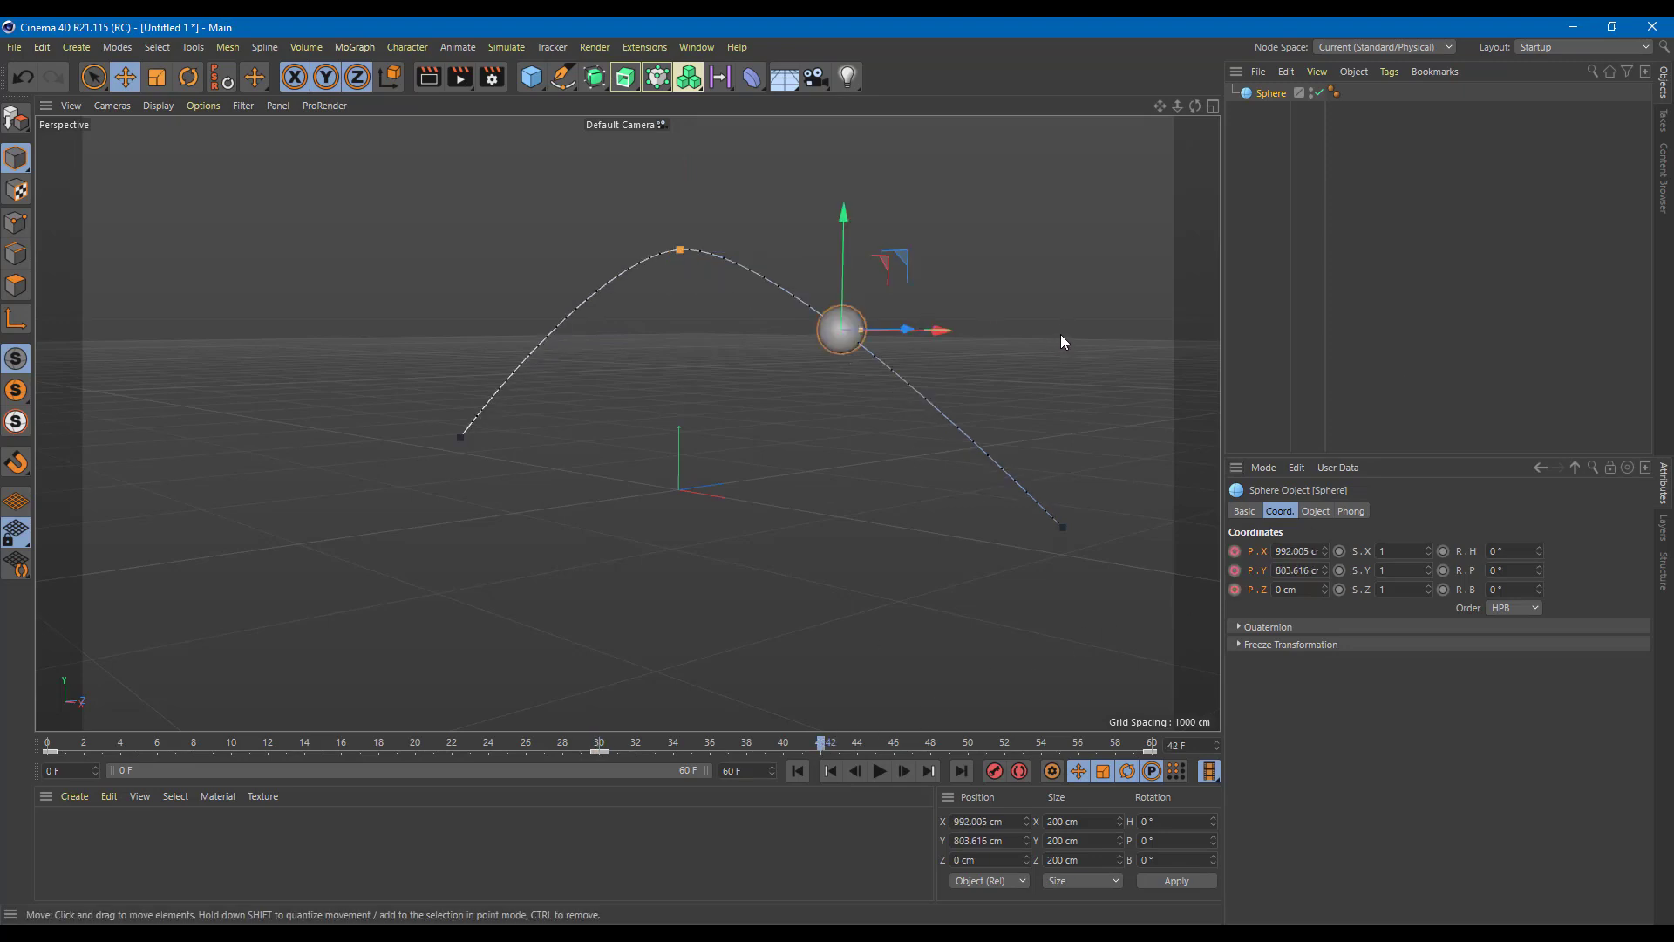
{"action": "left_click_drag", "start_coordinate": [1060, 341], "coordinate": [809, 343], "text": "alt"}
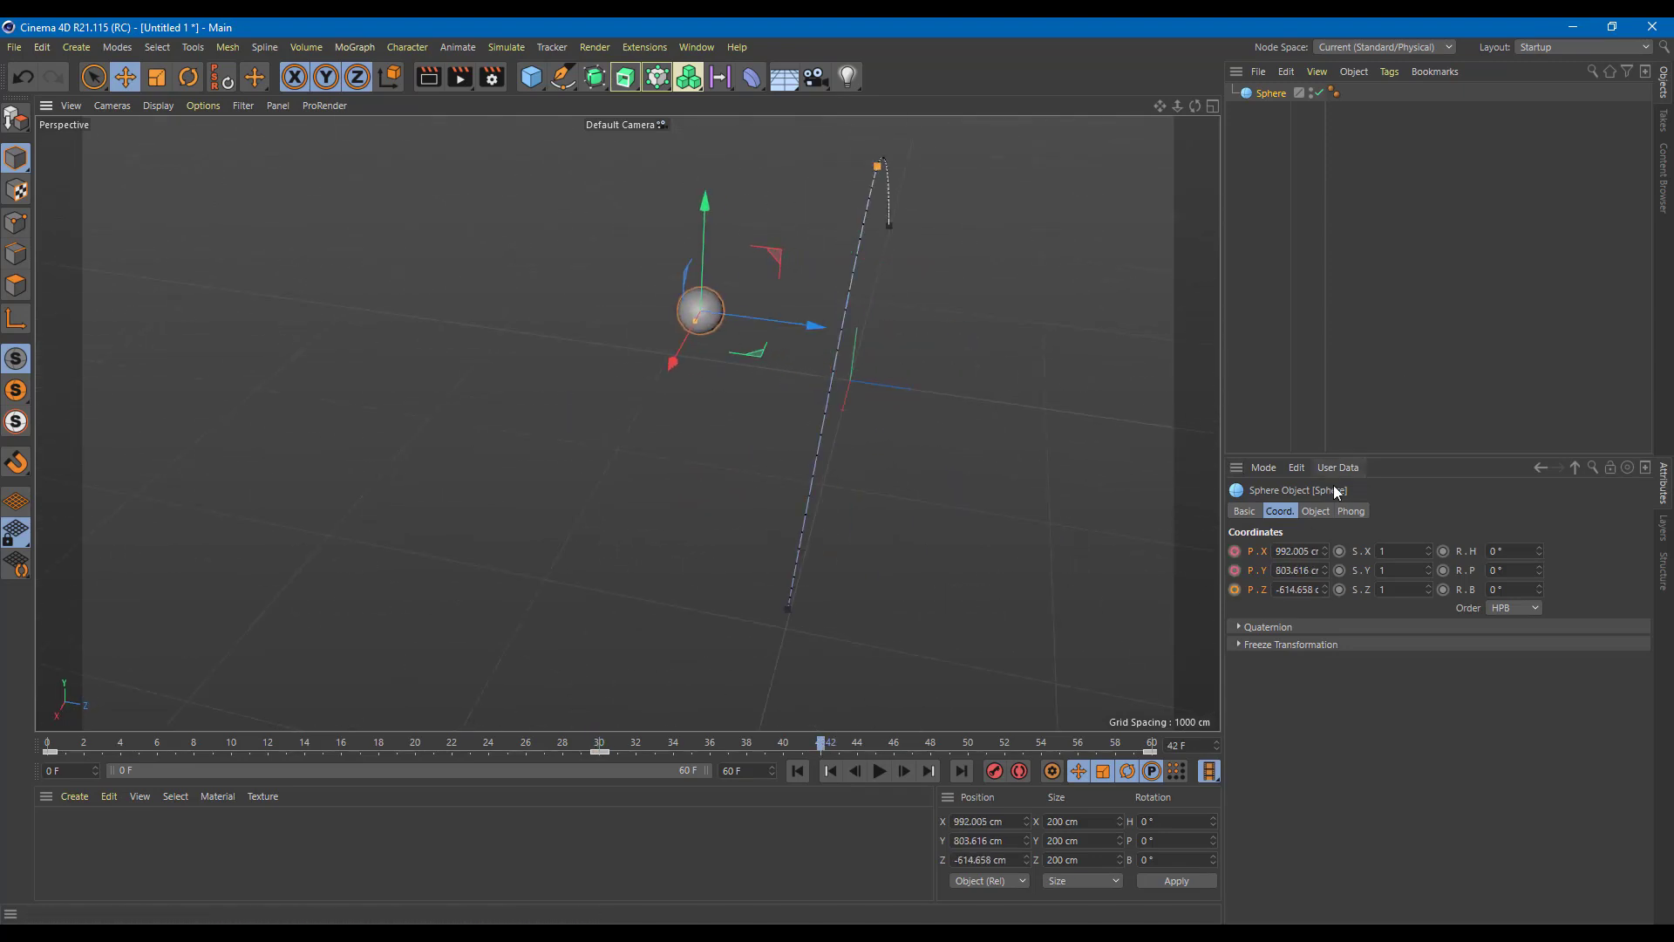
{"action": "left_click", "coordinate": [1235, 591]}
{"action": "left_click_drag", "start_coordinate": [976, 375], "coordinate": [1142, 312], "text": "alt"}
{"action": "left_click_drag", "start_coordinate": [712, 734], "coordinate": [333, 762]}
{"action": "left_click_drag", "start_coordinate": [924, 354], "coordinate": [359, 358], "text": "alt"}
{"action": "left_click", "coordinate": [1235, 589]}
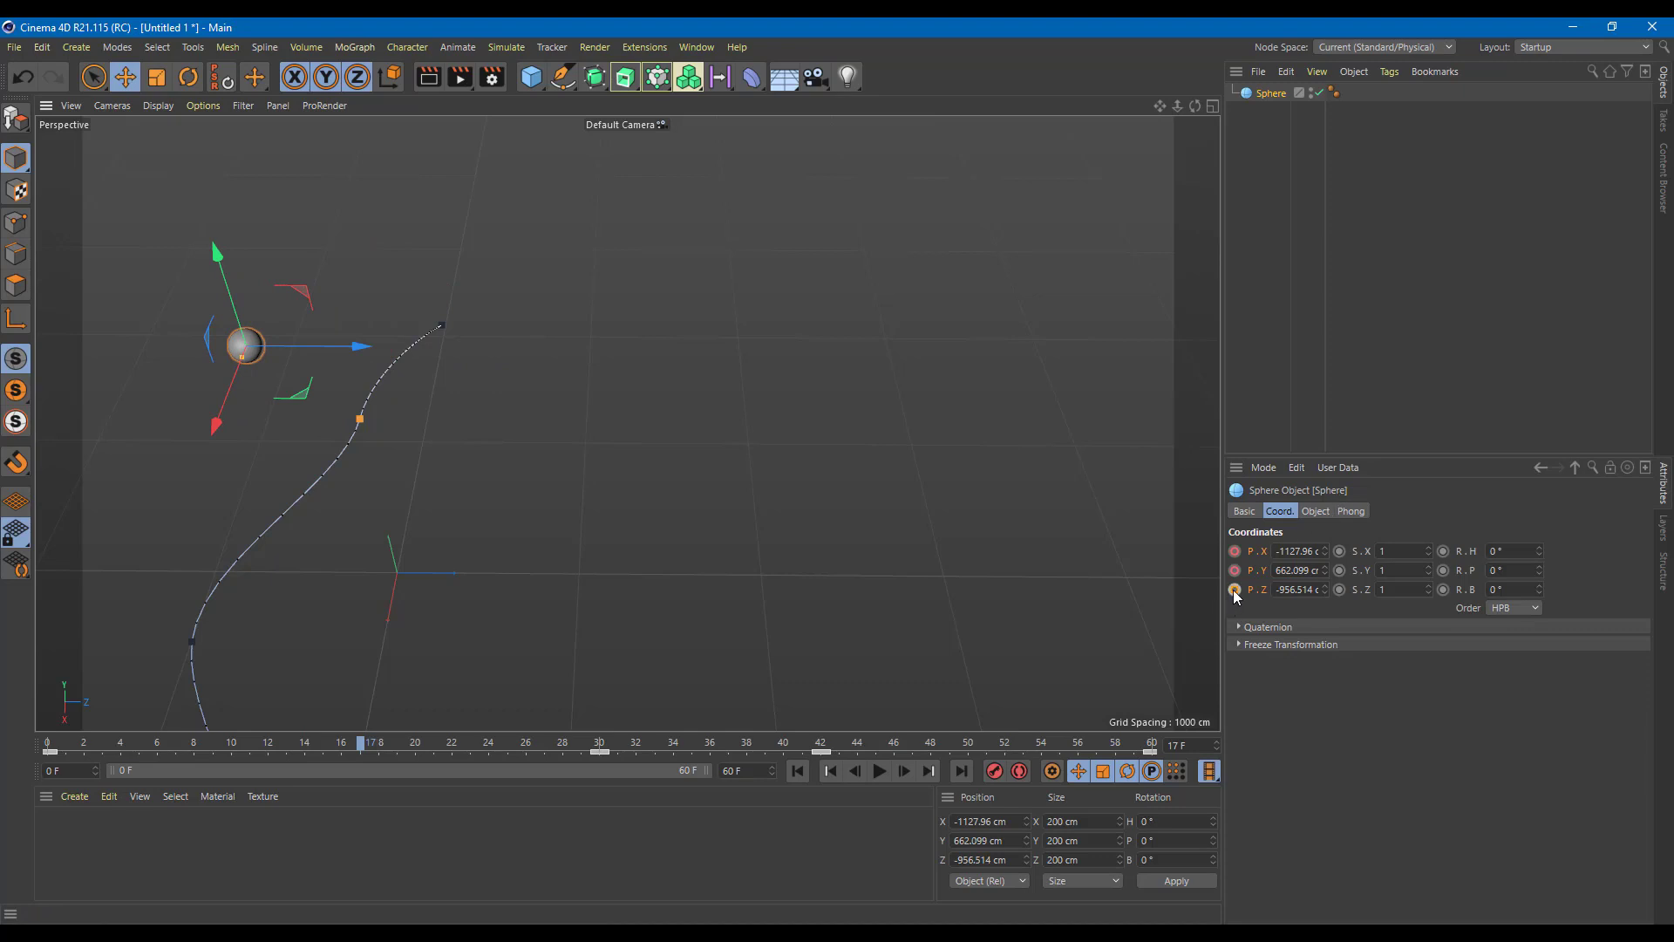
{"action": "left_click_drag", "start_coordinate": [837, 488], "coordinate": [898, 505], "text": "alt"}
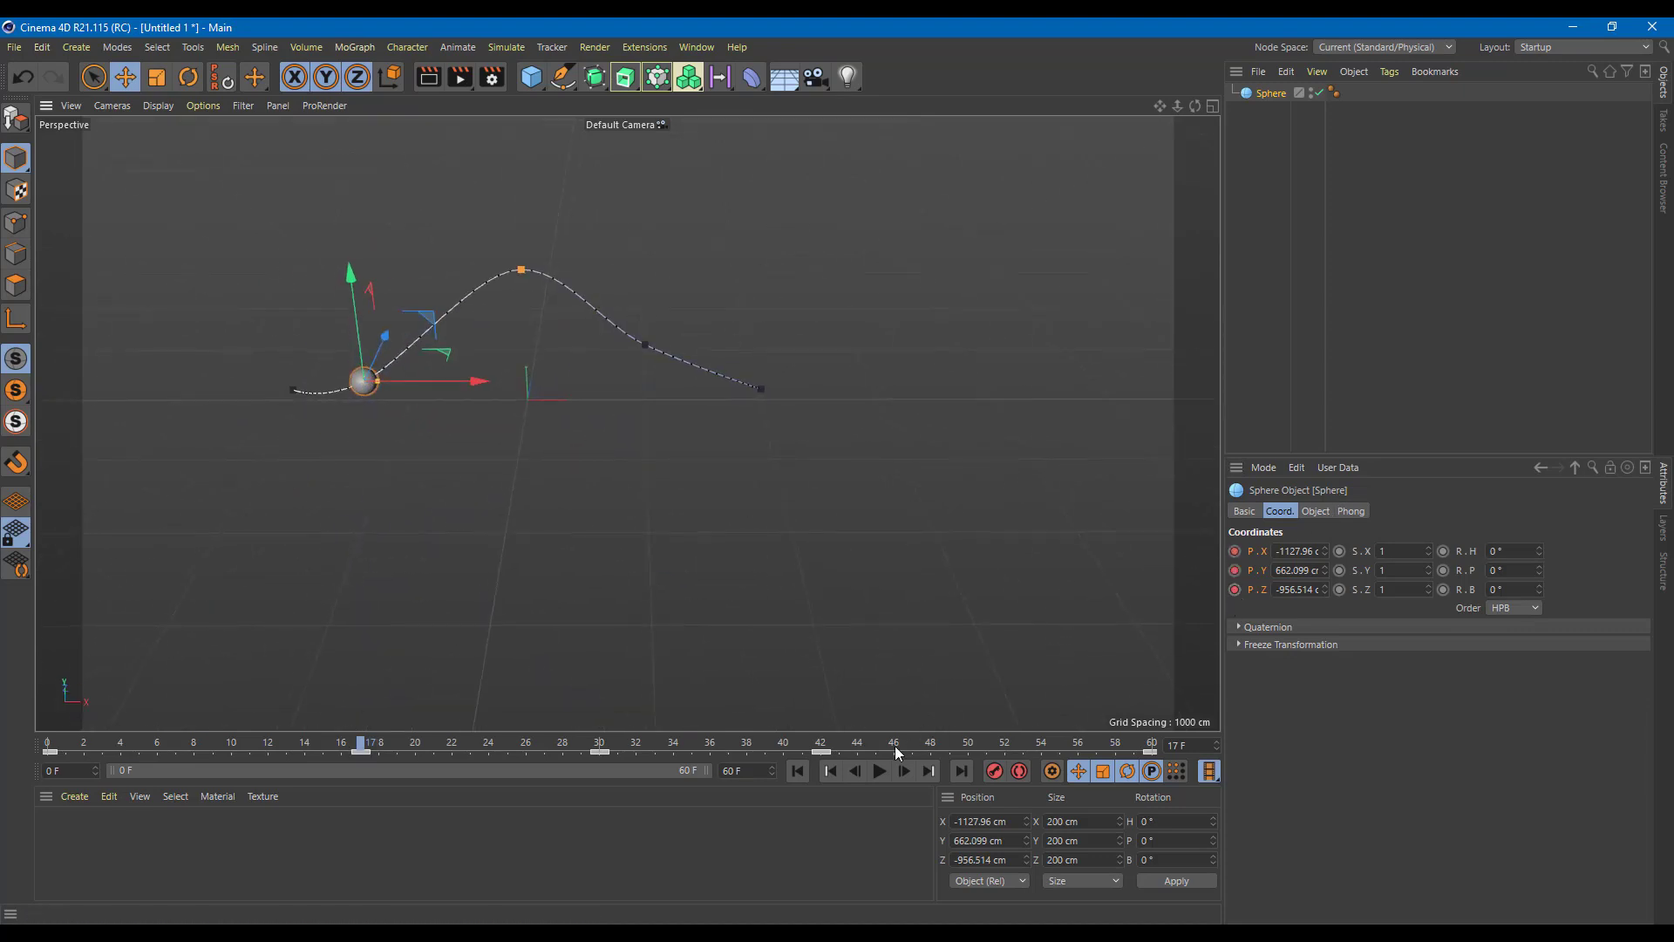
Play the sphere animation from frame 0, inspect its path, then delete the sphere
{"action": "left_click", "coordinate": [929, 771]}
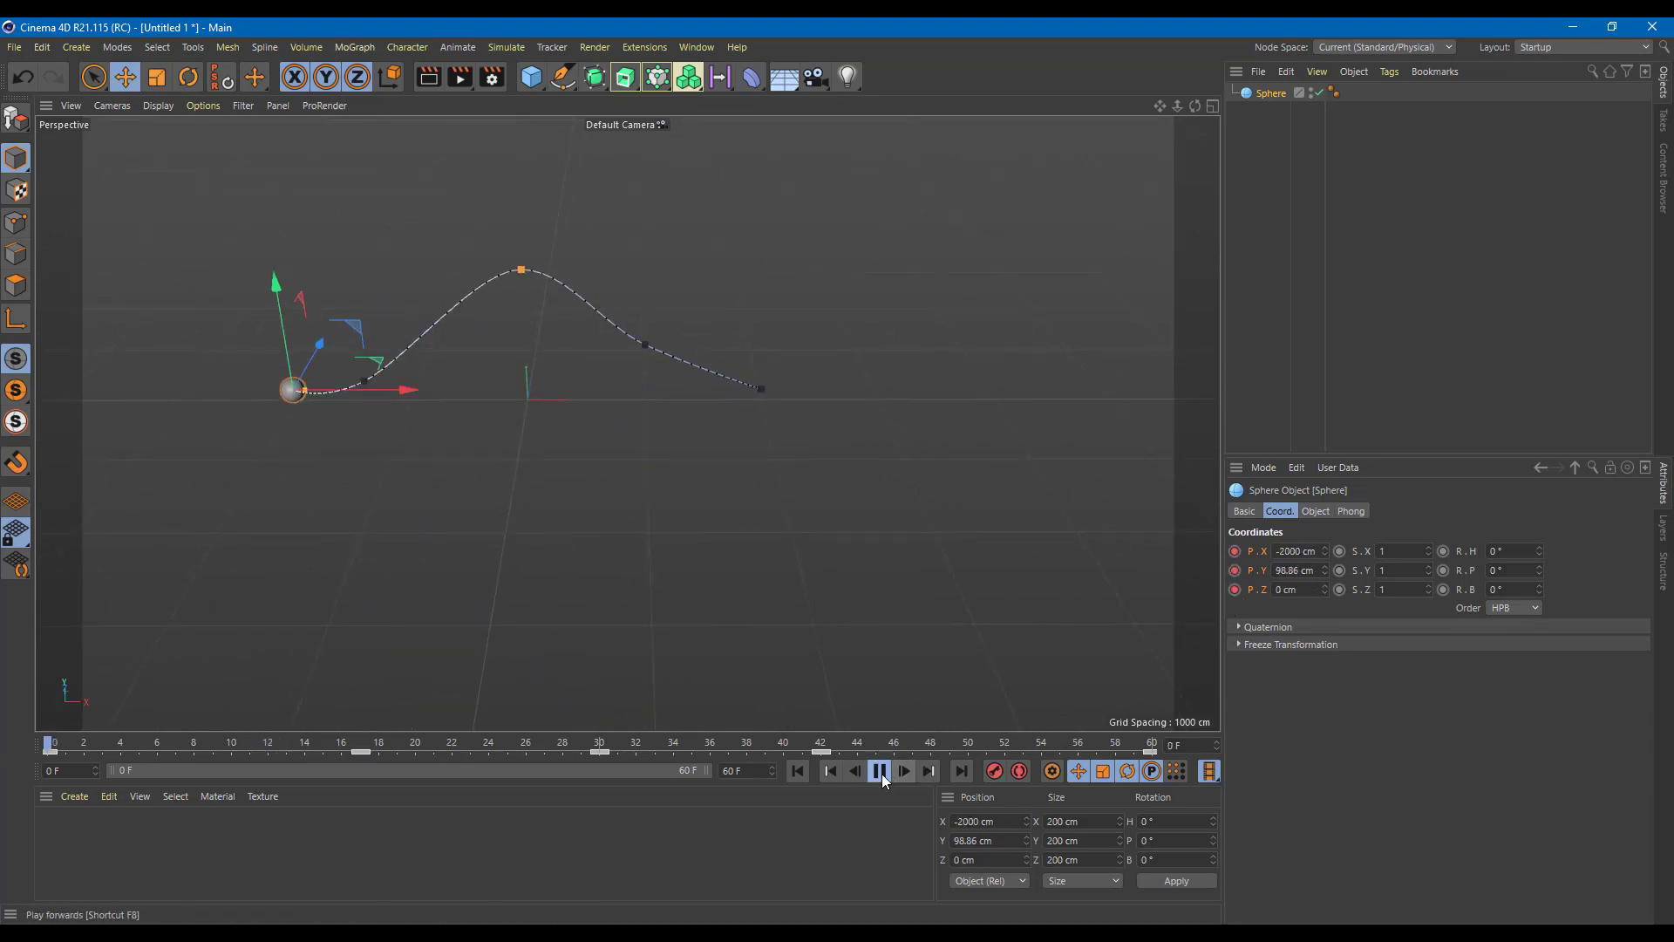
{"action": "left_click", "coordinate": [880, 771]}
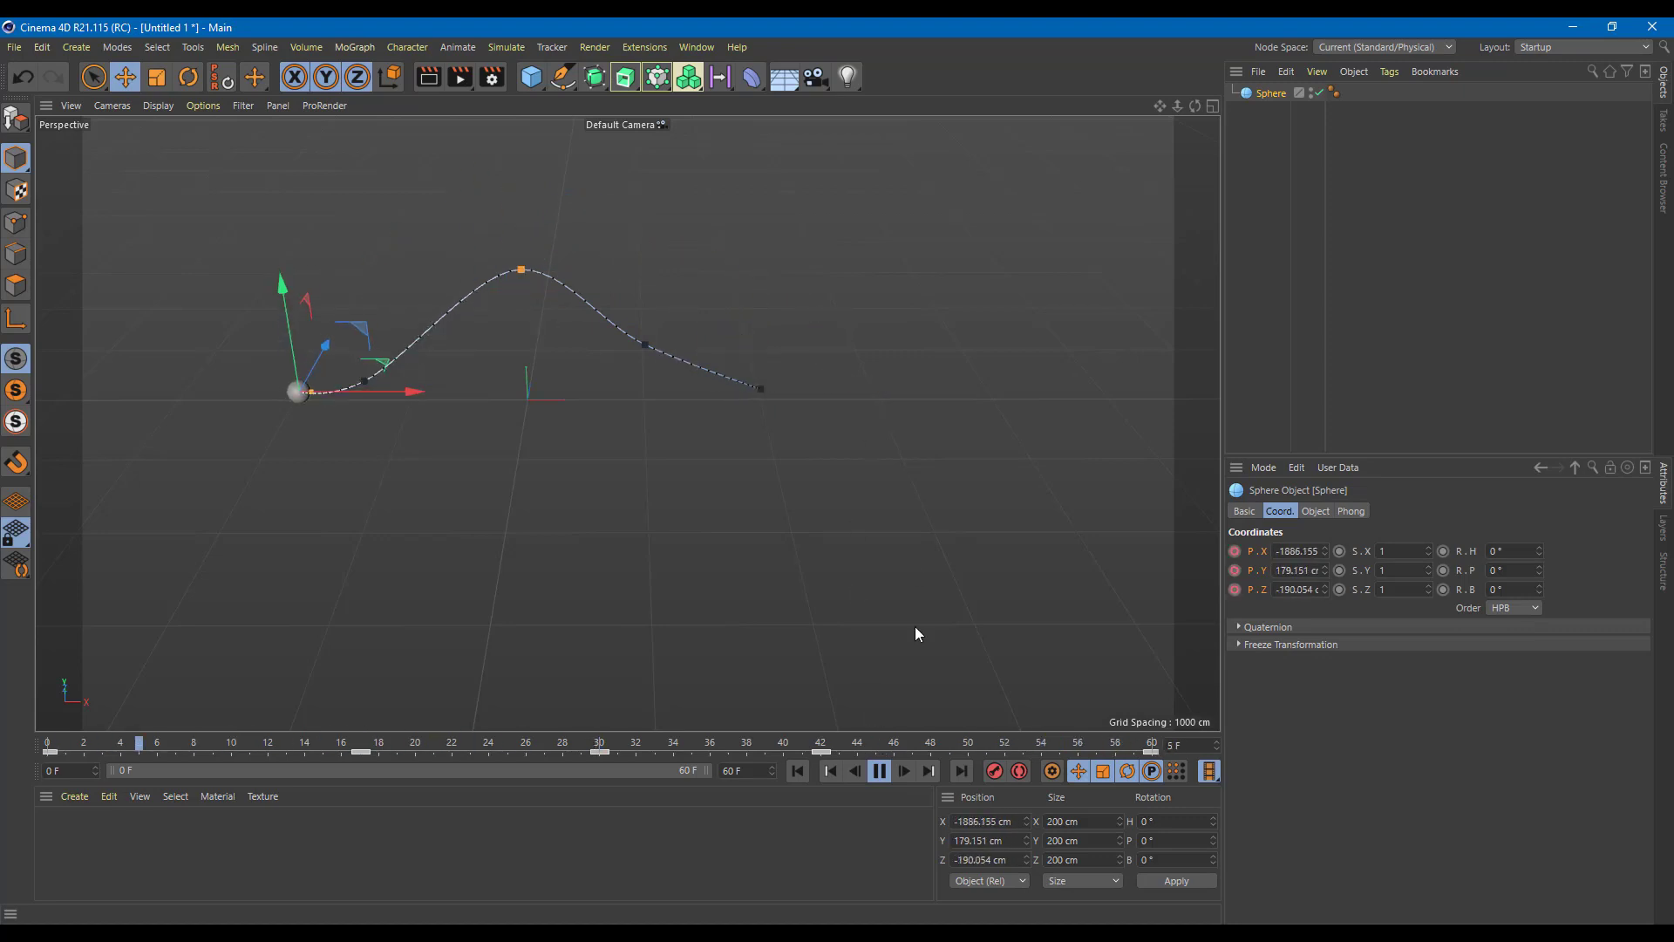
{"action": "left_click", "coordinate": [879, 771]}
{"action": "left_click_drag", "start_coordinate": [861, 362], "coordinate": [683, 421], "text": "alt"}
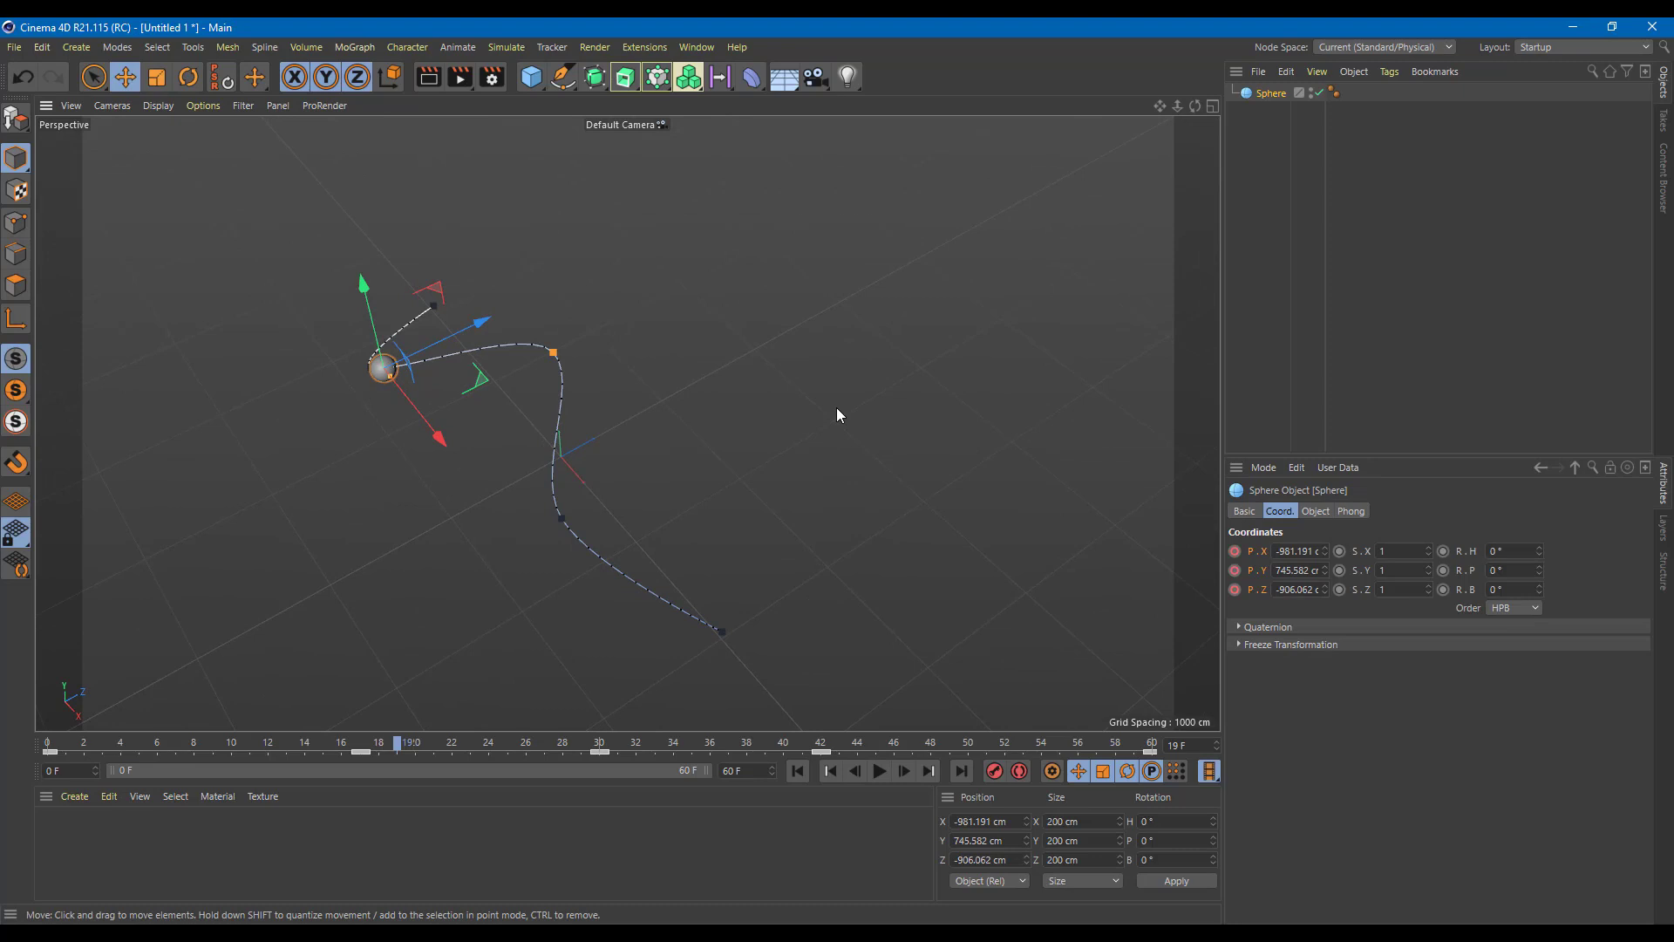
{"action": "left_click_drag", "start_coordinate": [838, 409], "coordinate": [790, 404], "text": "alt"}
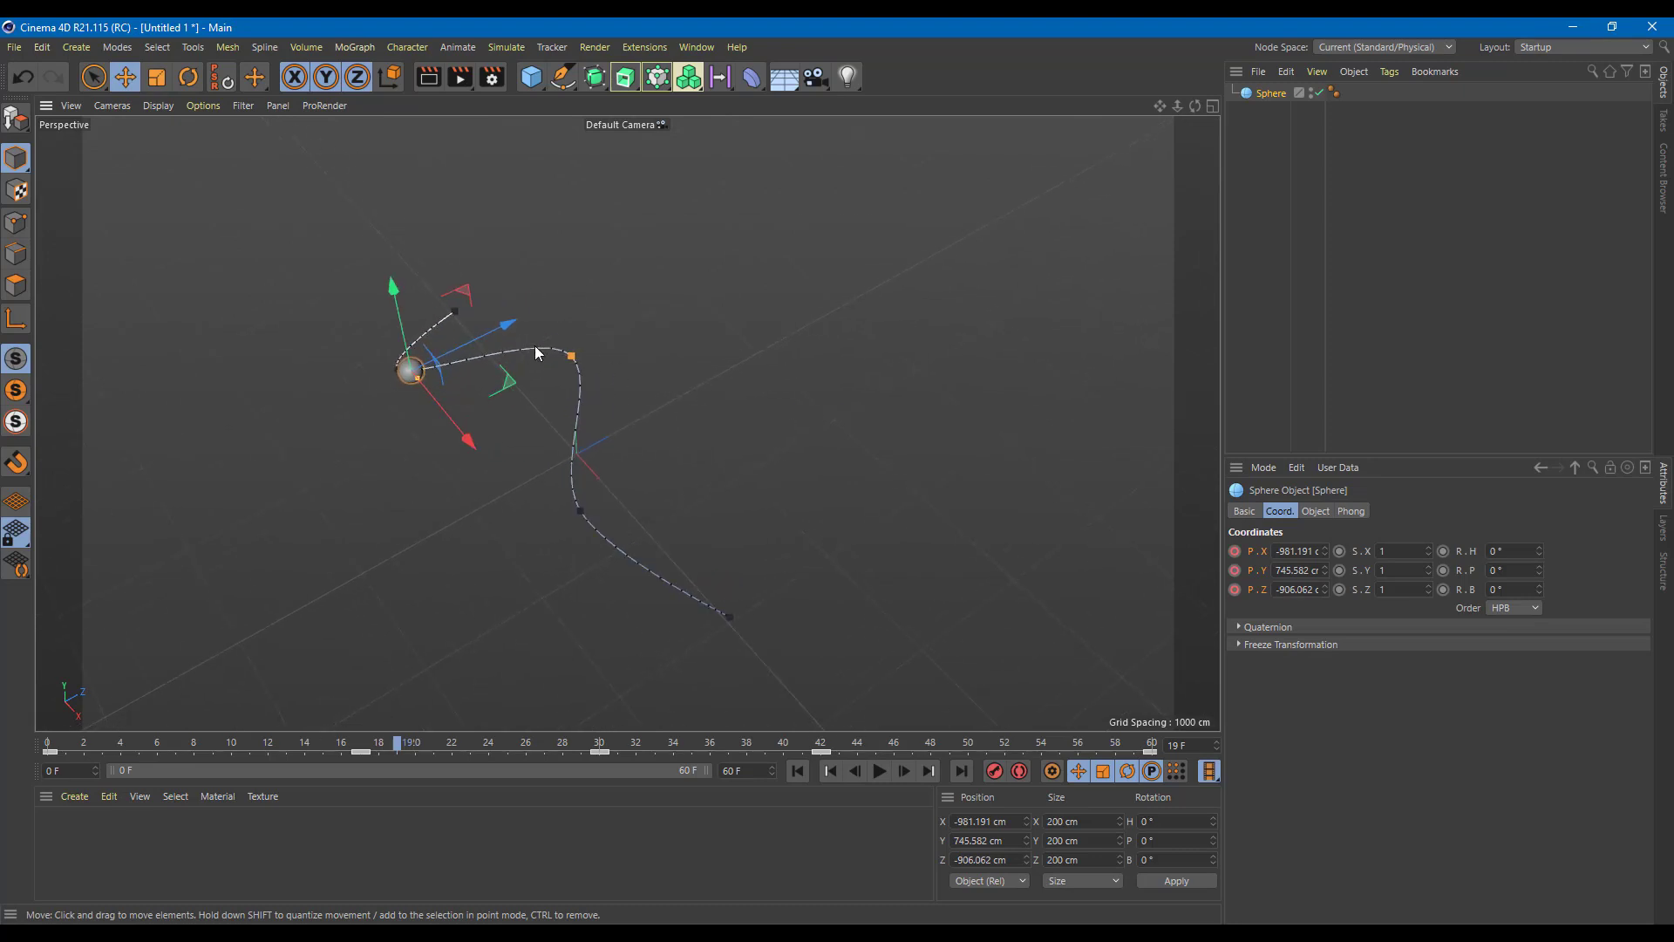
{"action": "key", "text": "Delete"}
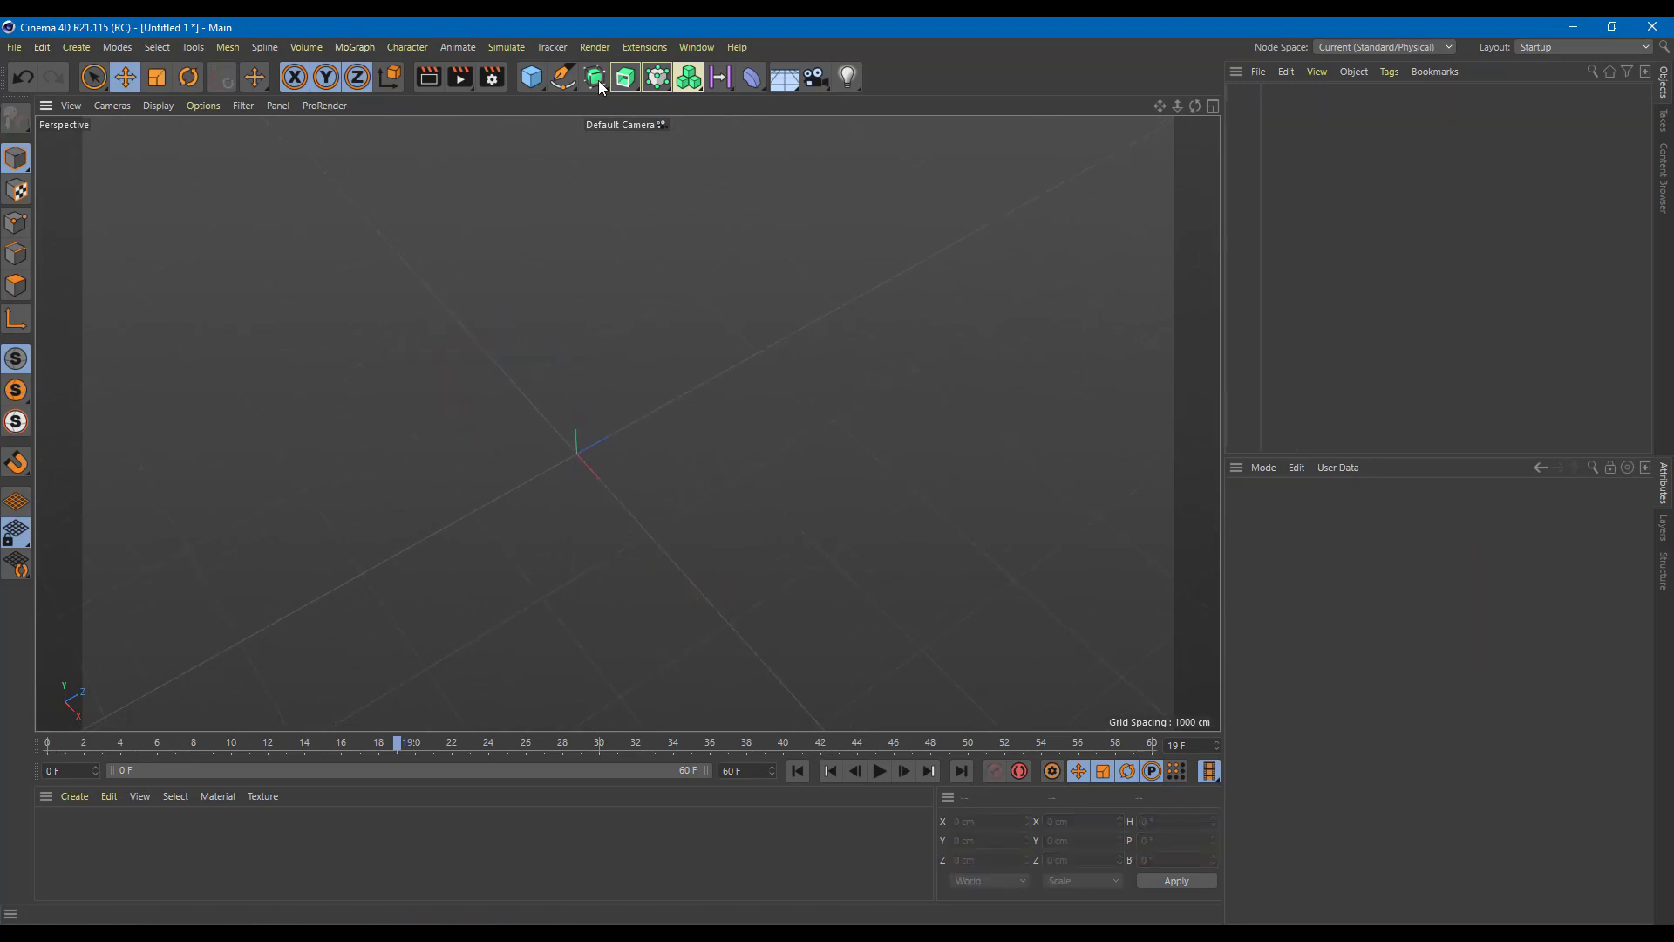
Add a Torus primitive from the Cube flyout and return the playhead to frame 0
{"action": "left_click", "coordinate": [541, 86]}
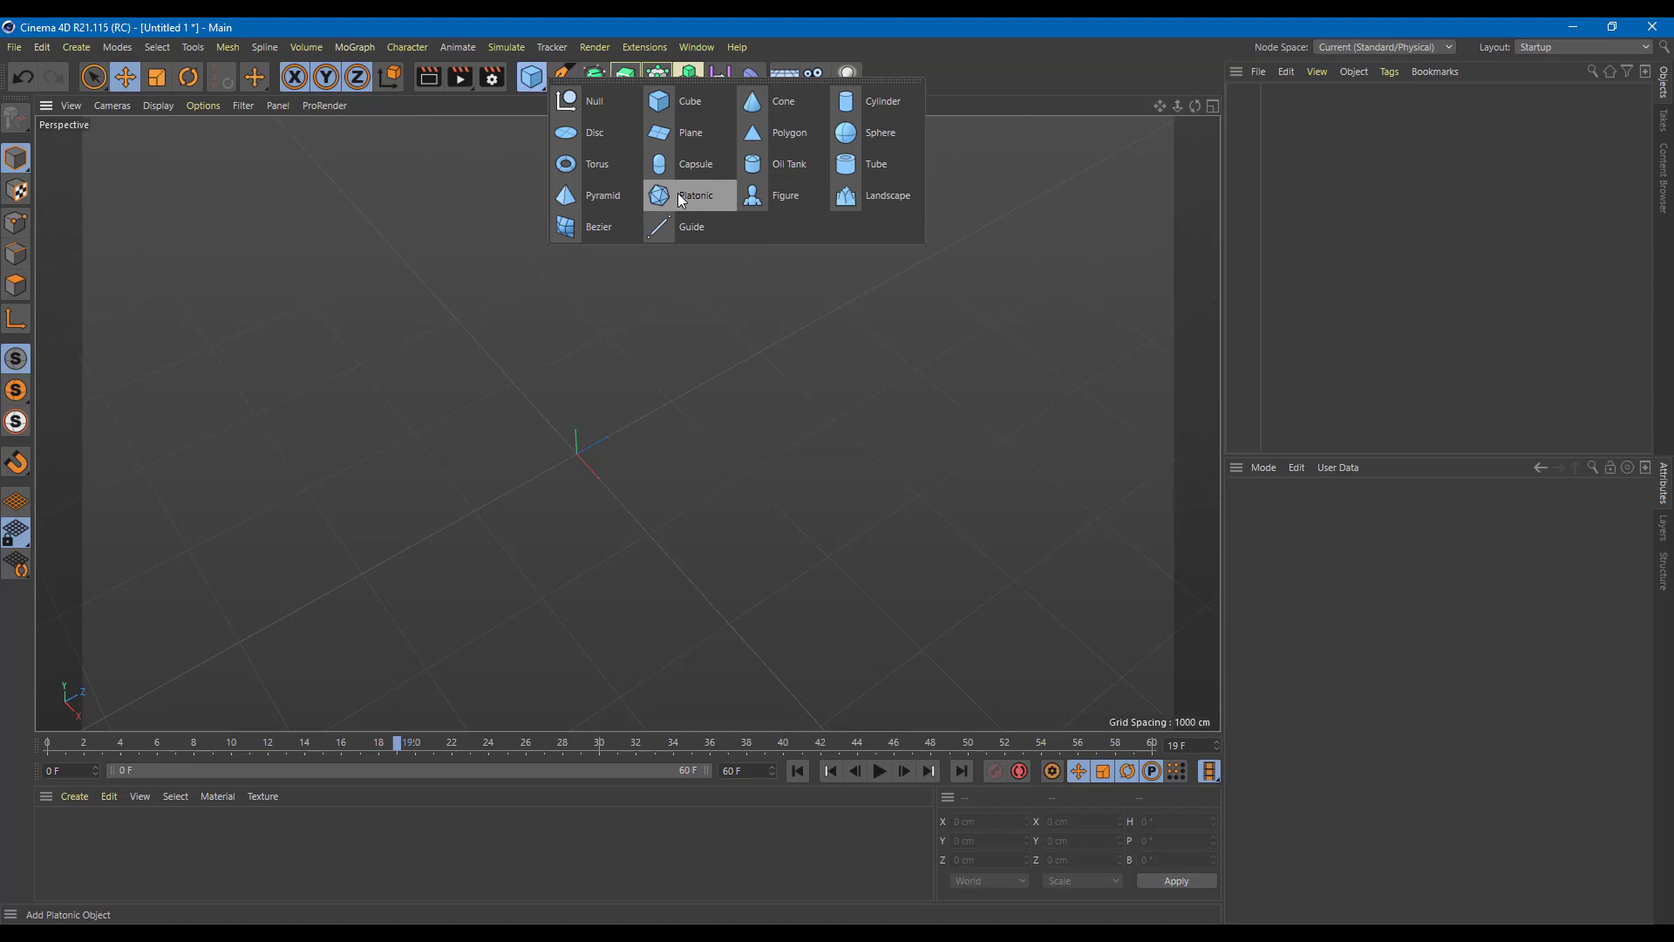
{"action": "key", "text": "Escape"}
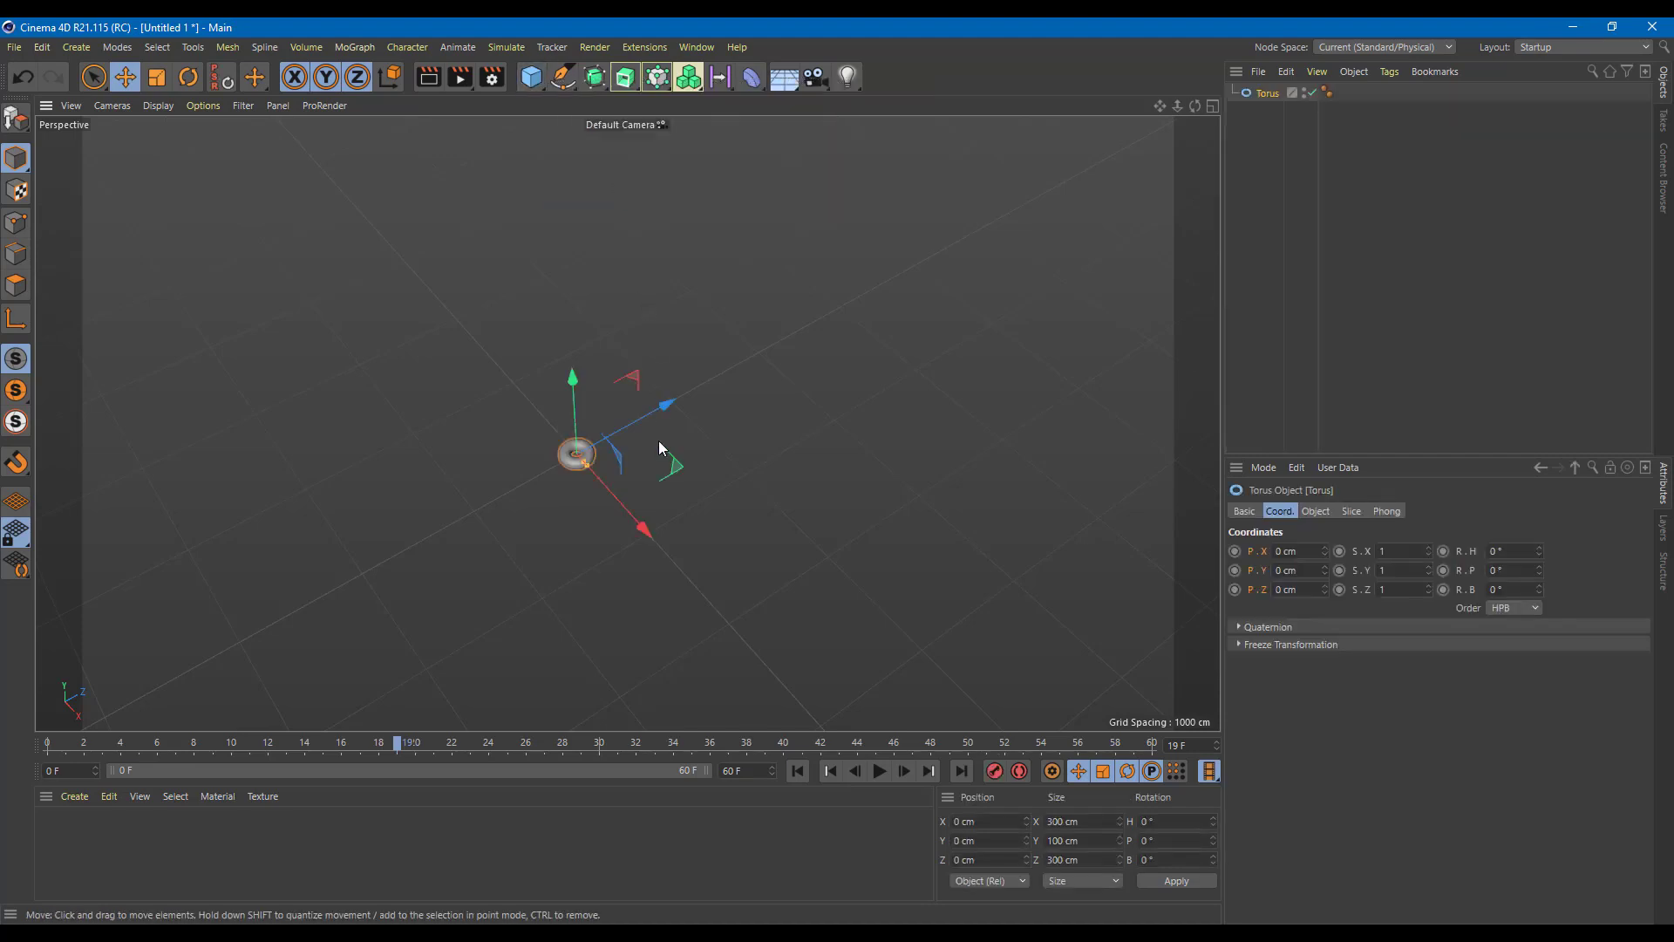
{"action": "scroll", "coordinate": [622, 459], "scroll_direction": "up", "scroll_amount": 5}
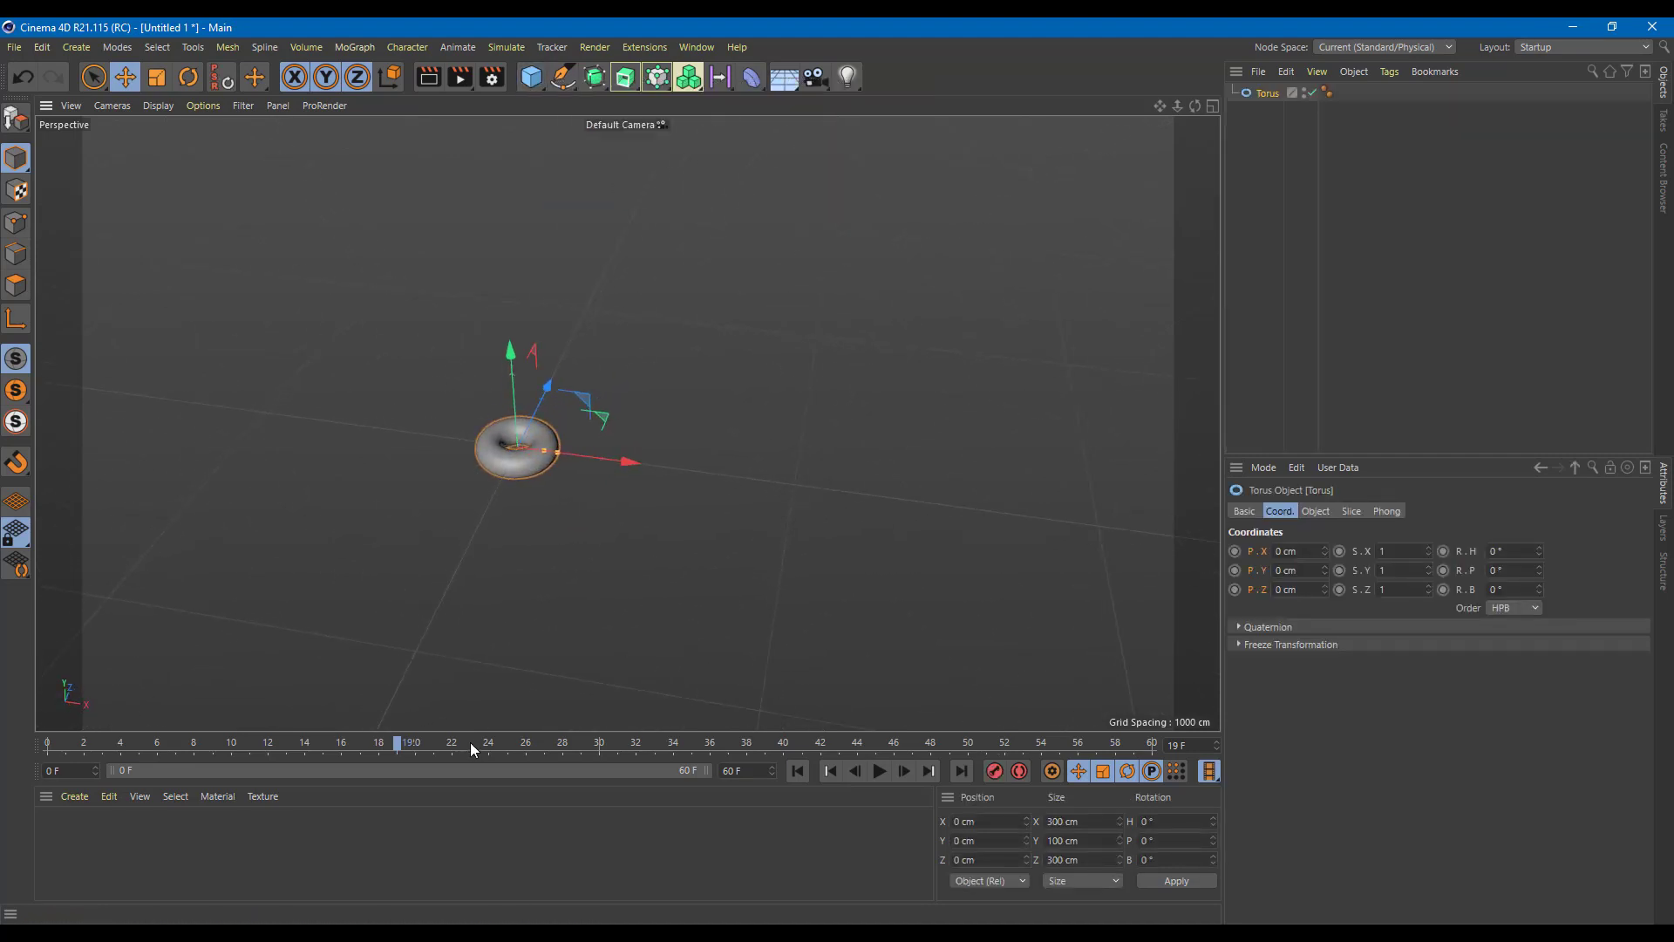
{"action": "left_click_drag", "start_coordinate": [400, 742], "coordinate": [39, 725]}
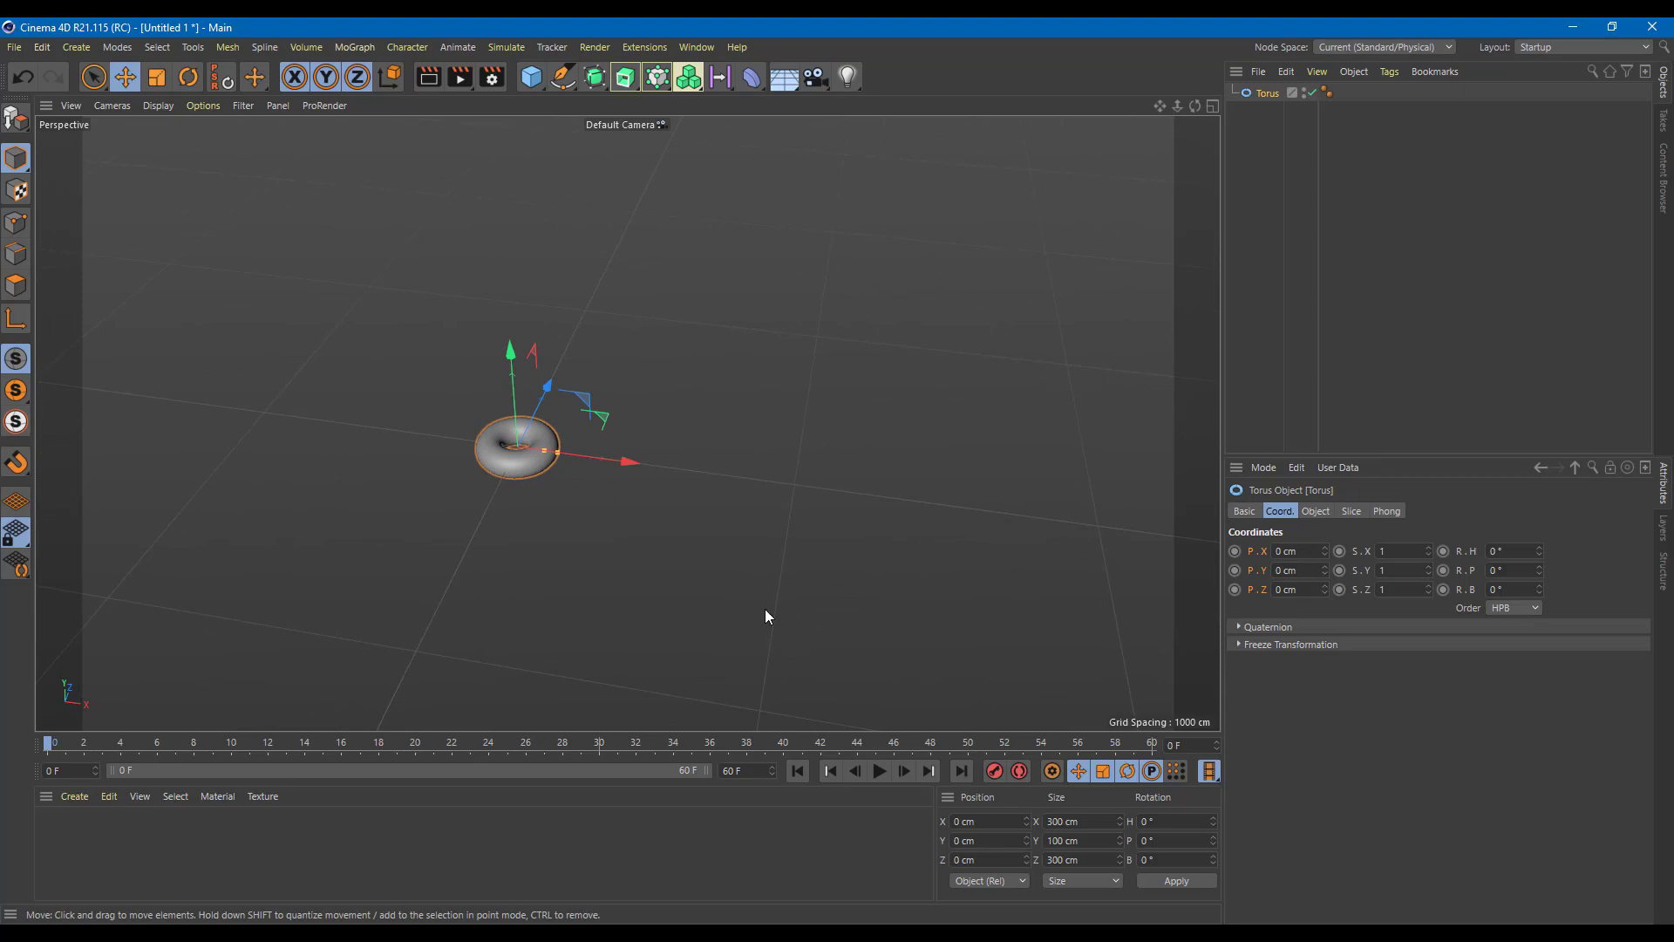
With Autokeying on, lift the torus at frame 0 and move it to X 1316 cm at frame 60
{"action": "left_click", "coordinate": [1021, 771]}
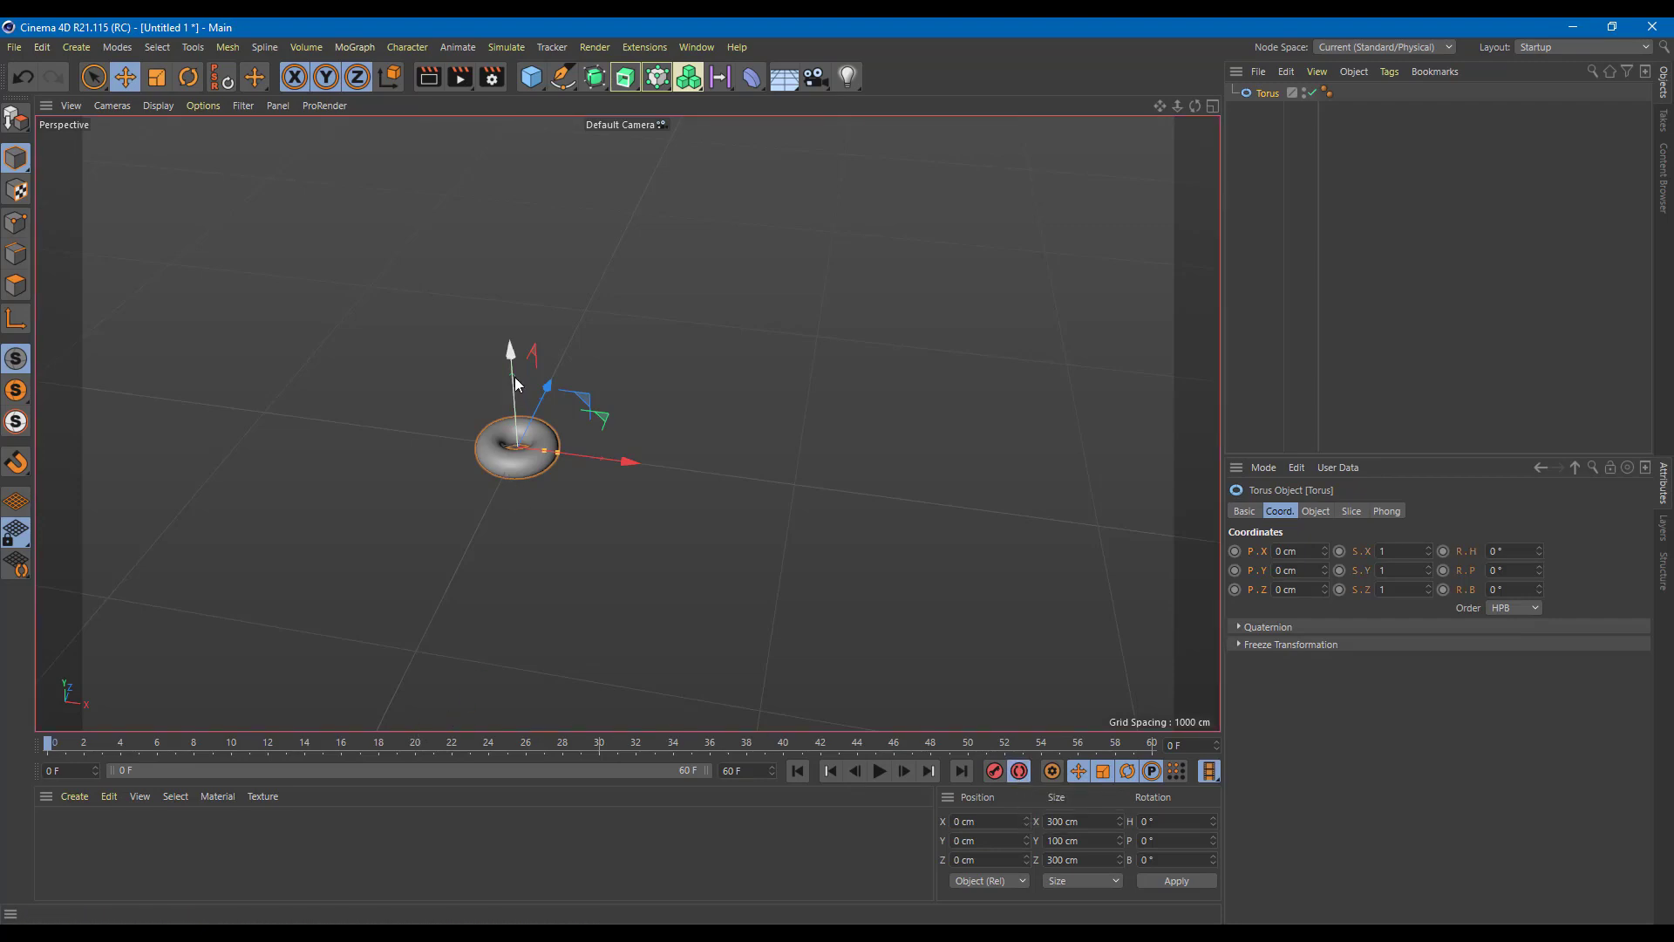
{"action": "mouse_move", "coordinate": [515, 383]}
{"action": "left_mouse_down"}
{"action": "mouse_move", "coordinate": [515, 333]}
{"action": "mouse_move", "coordinate": [518, 364]}
{"action": "left_mouse_up"}
{"action": "left_click_drag", "start_coordinate": [111, 745], "coordinate": [1330, 774]}
{"action": "left_click_drag", "start_coordinate": [621, 460], "coordinate": [1003, 492]}
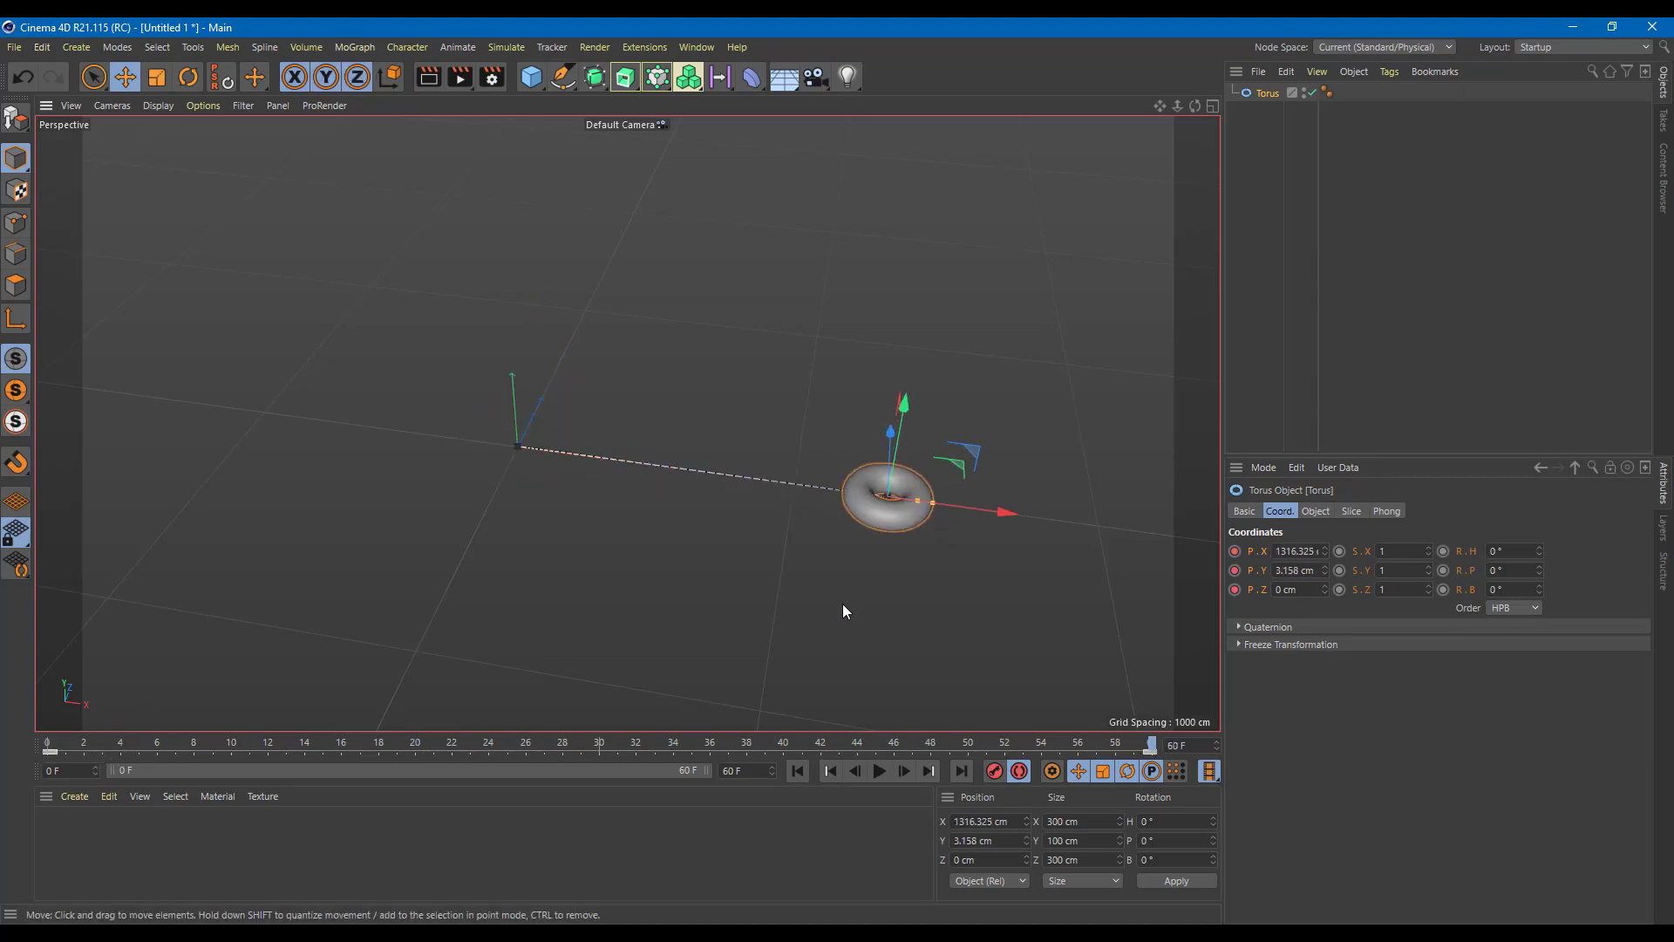
Arch the torus path by lifting it at frame 31 and shifting it at frame 42, then preview
{"action": "left_click_drag", "start_coordinate": [665, 751], "coordinate": [617, 746]}
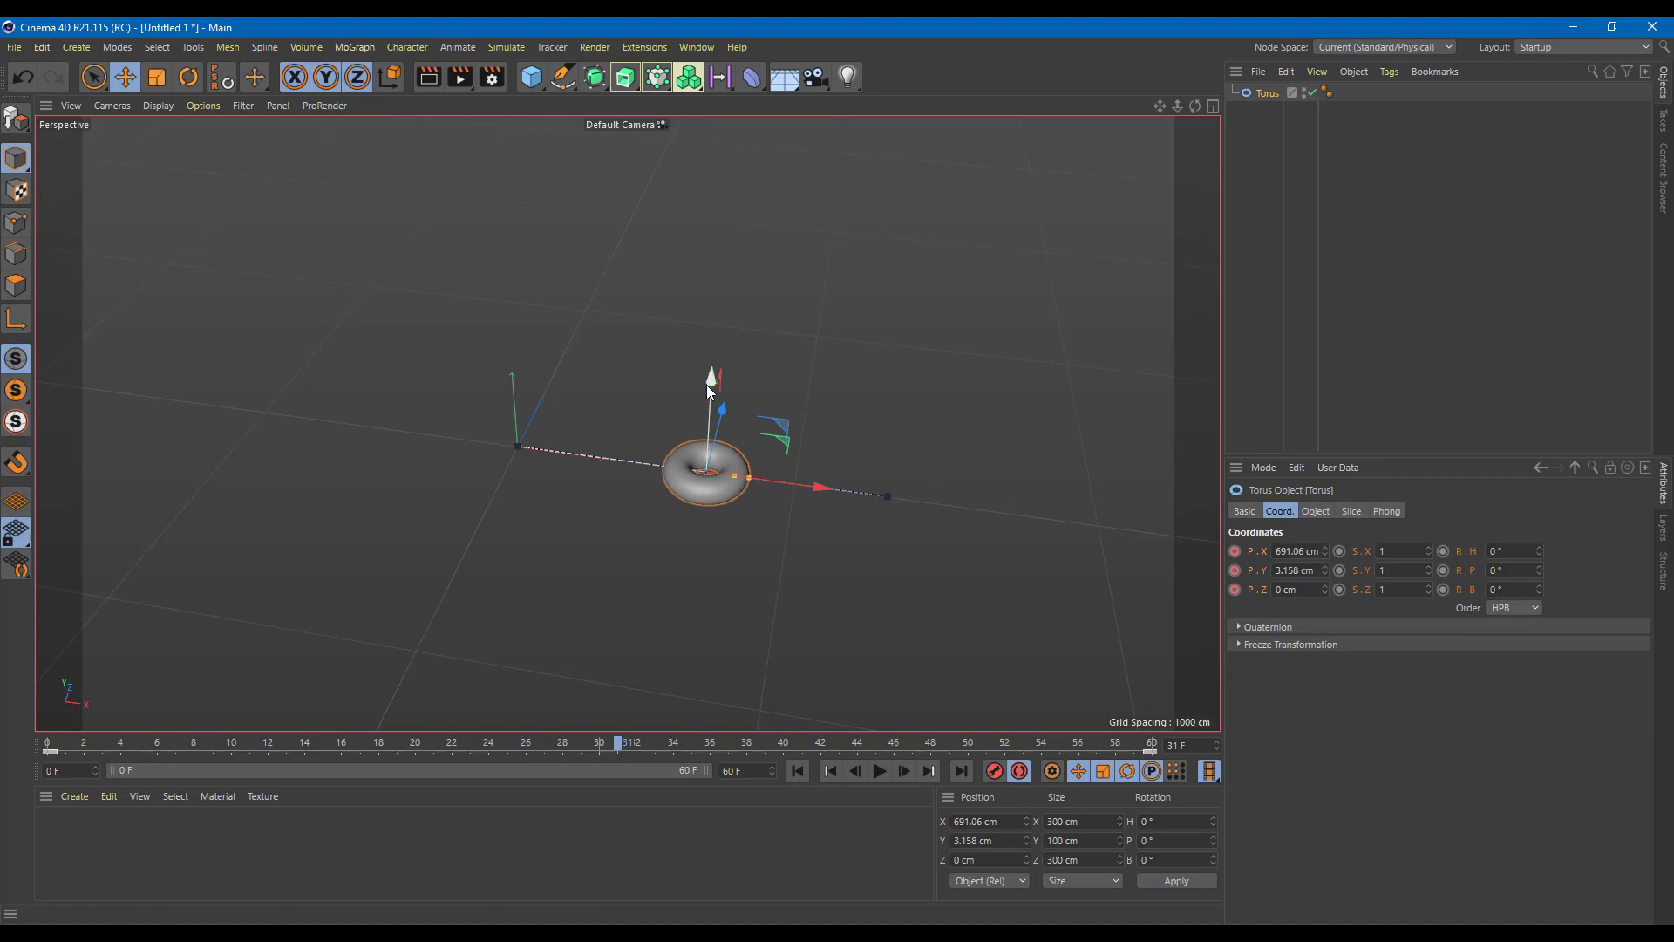
{"action": "left_click_drag", "start_coordinate": [713, 384], "coordinate": [711, 231]}
{"action": "left_click", "coordinate": [411, 745]}
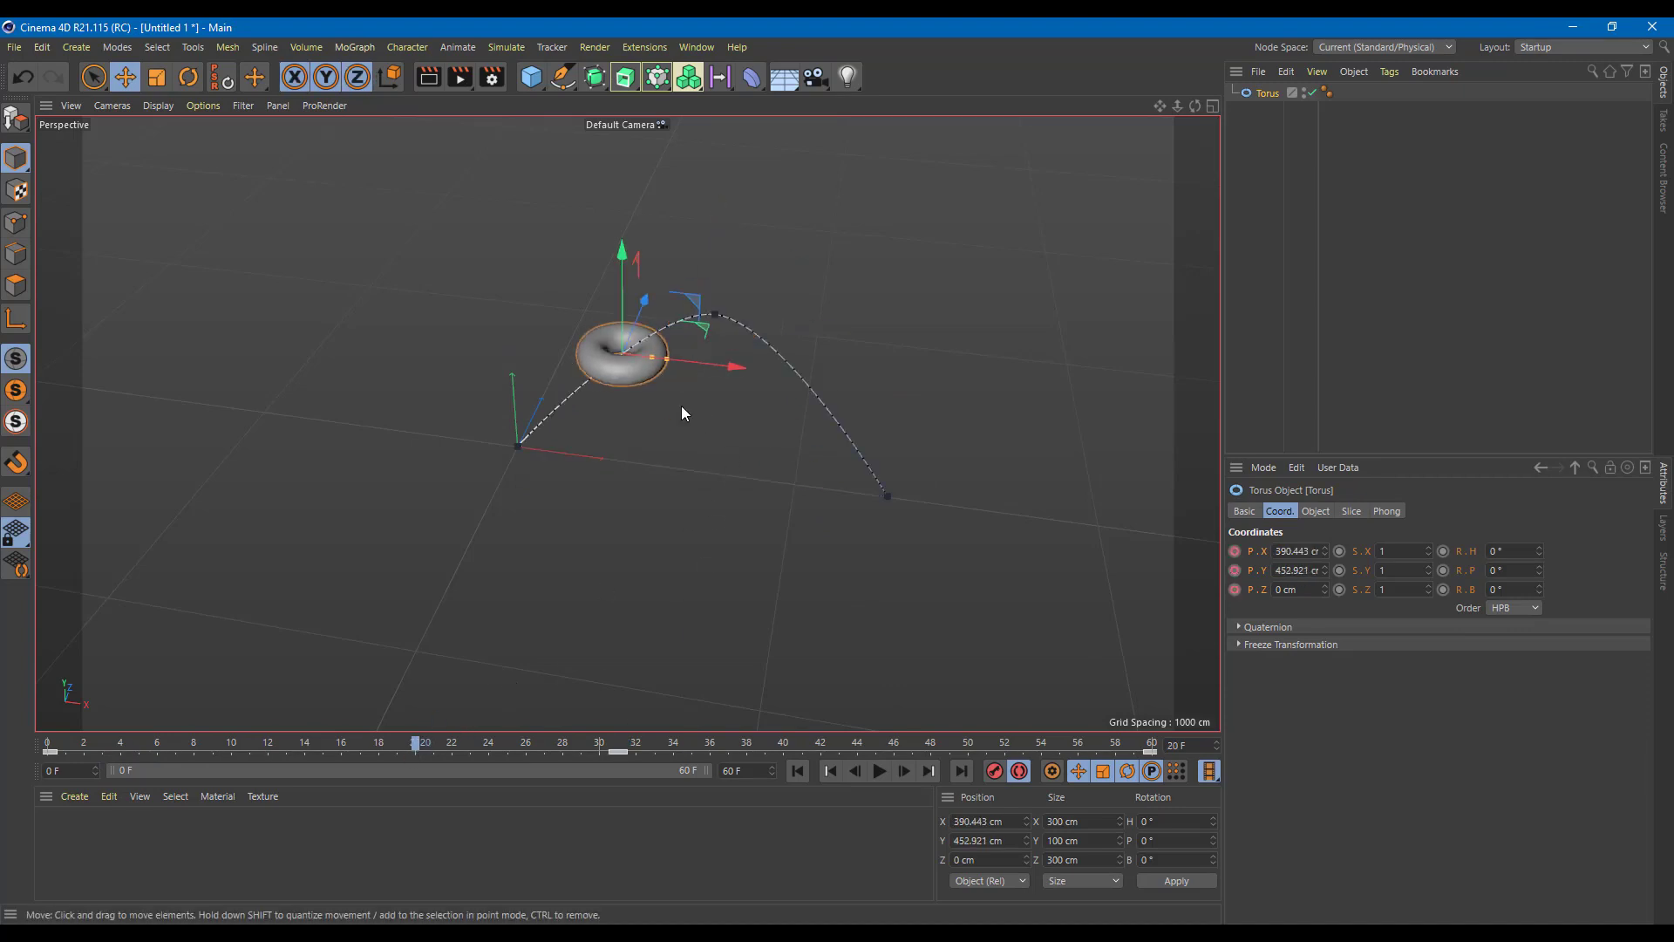
{"action": "left_click_drag", "start_coordinate": [682, 405], "coordinate": [704, 689], "text": "alt"}
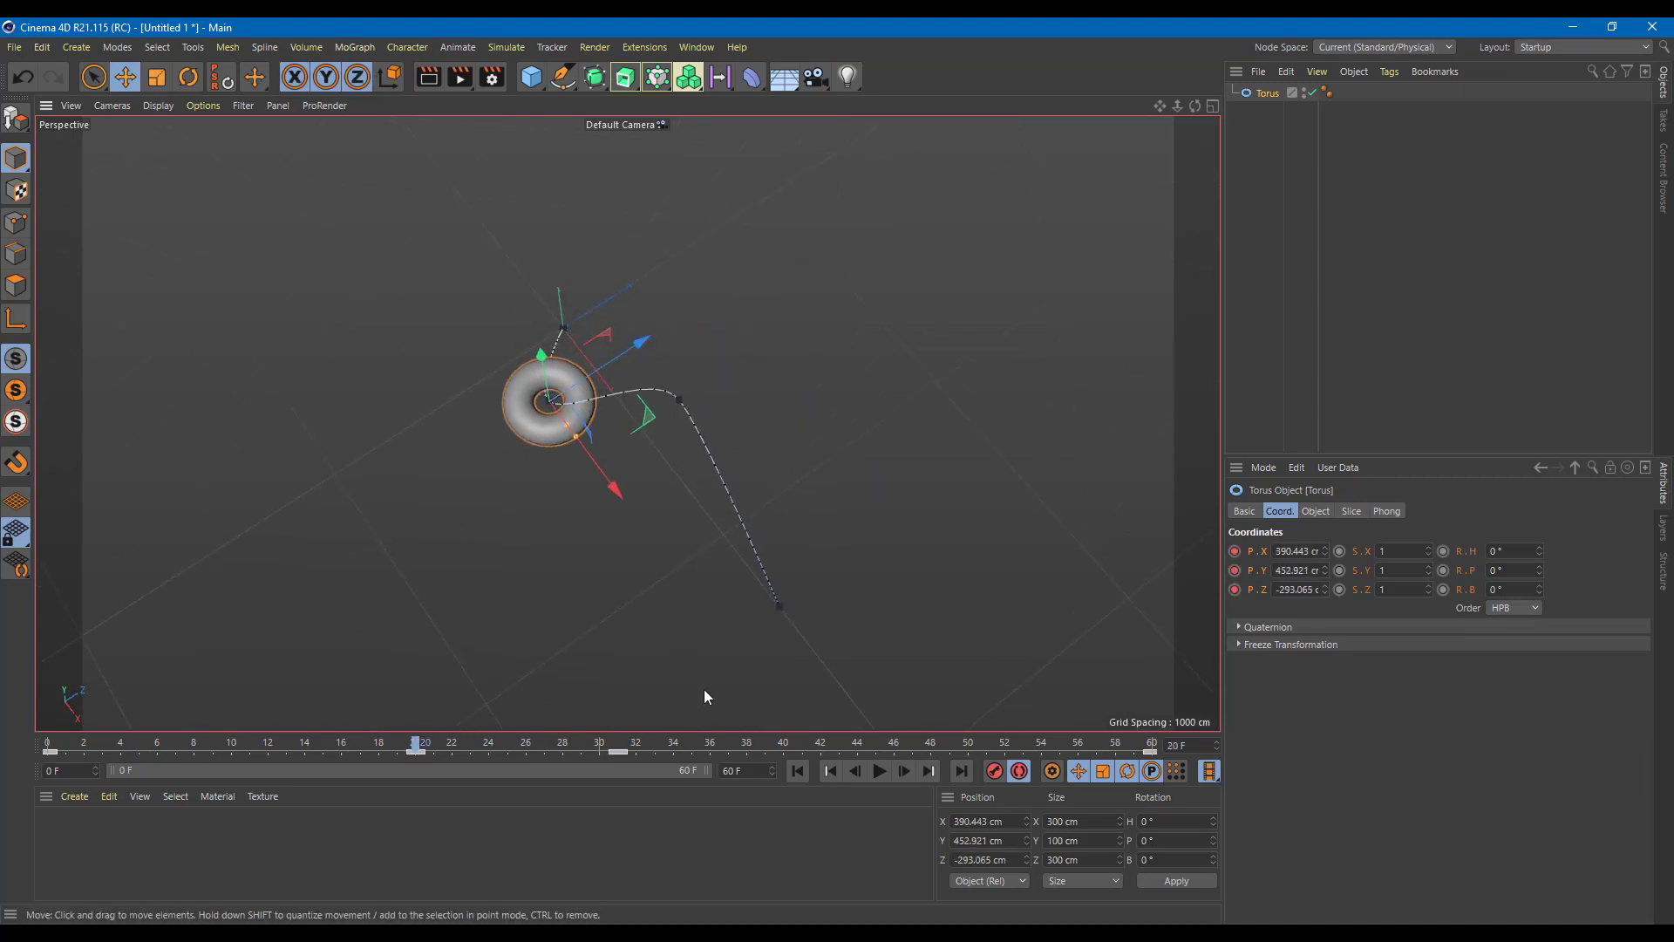
{"action": "left_click", "coordinate": [822, 743]}
{"action": "left_click_drag", "start_coordinate": [802, 462], "coordinate": [873, 482]}
{"action": "left_click_drag", "start_coordinate": [651, 743], "coordinate": [822, 725]}
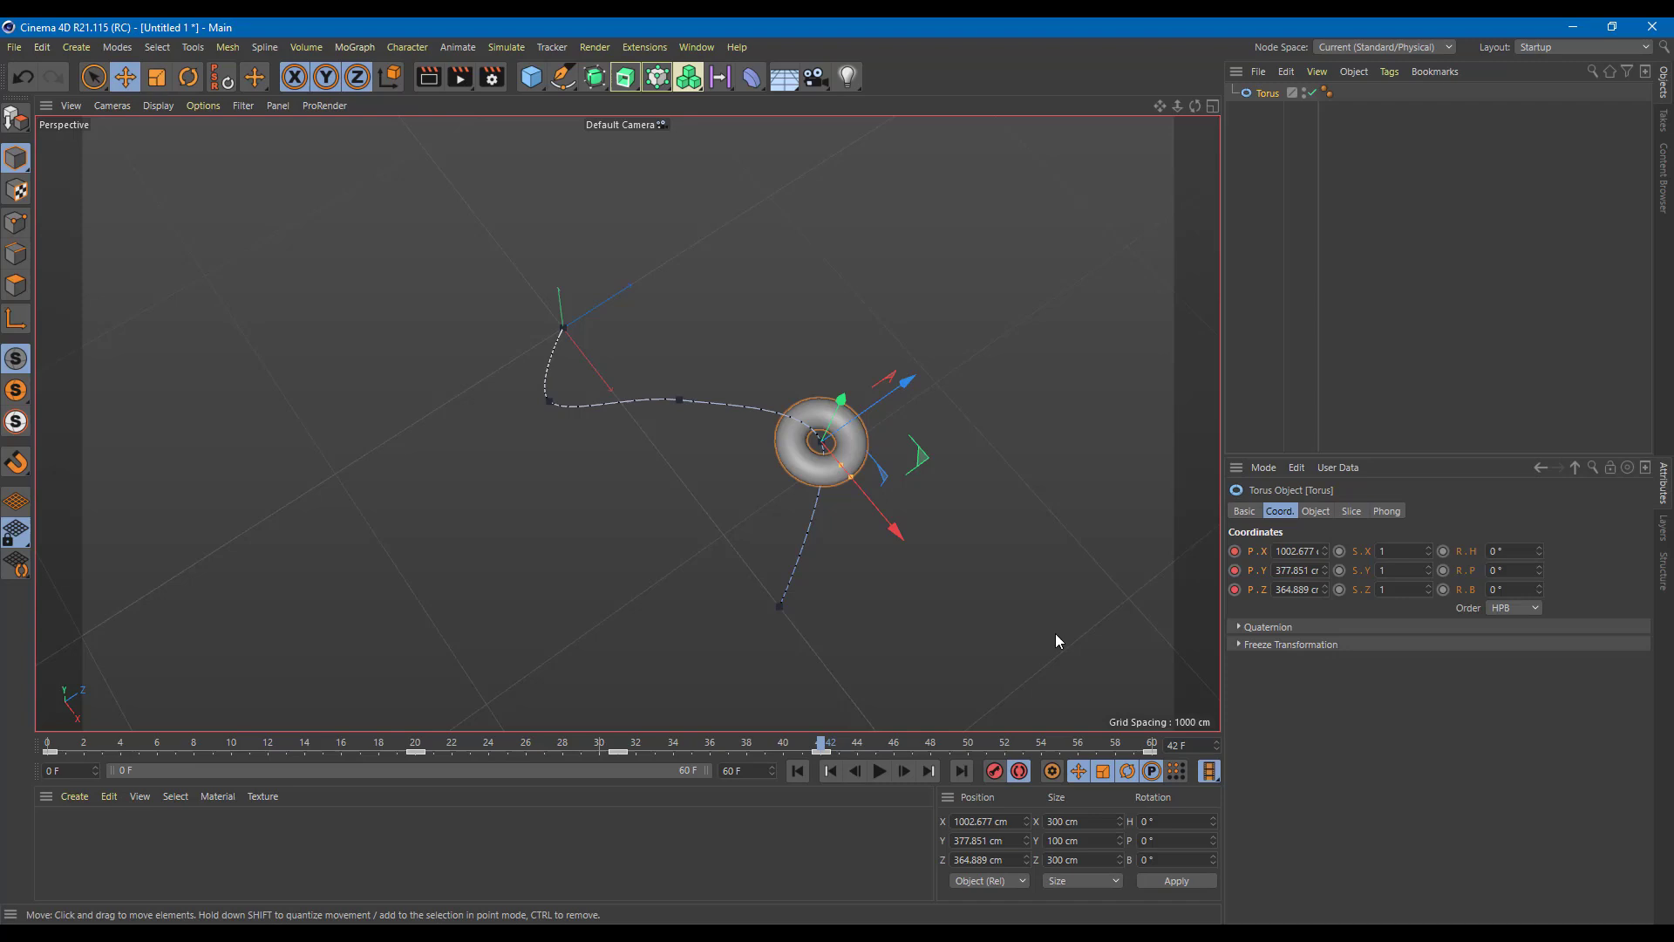
{"action": "left_click_drag", "start_coordinate": [975, 426], "coordinate": [1031, 403], "text": "alt"}
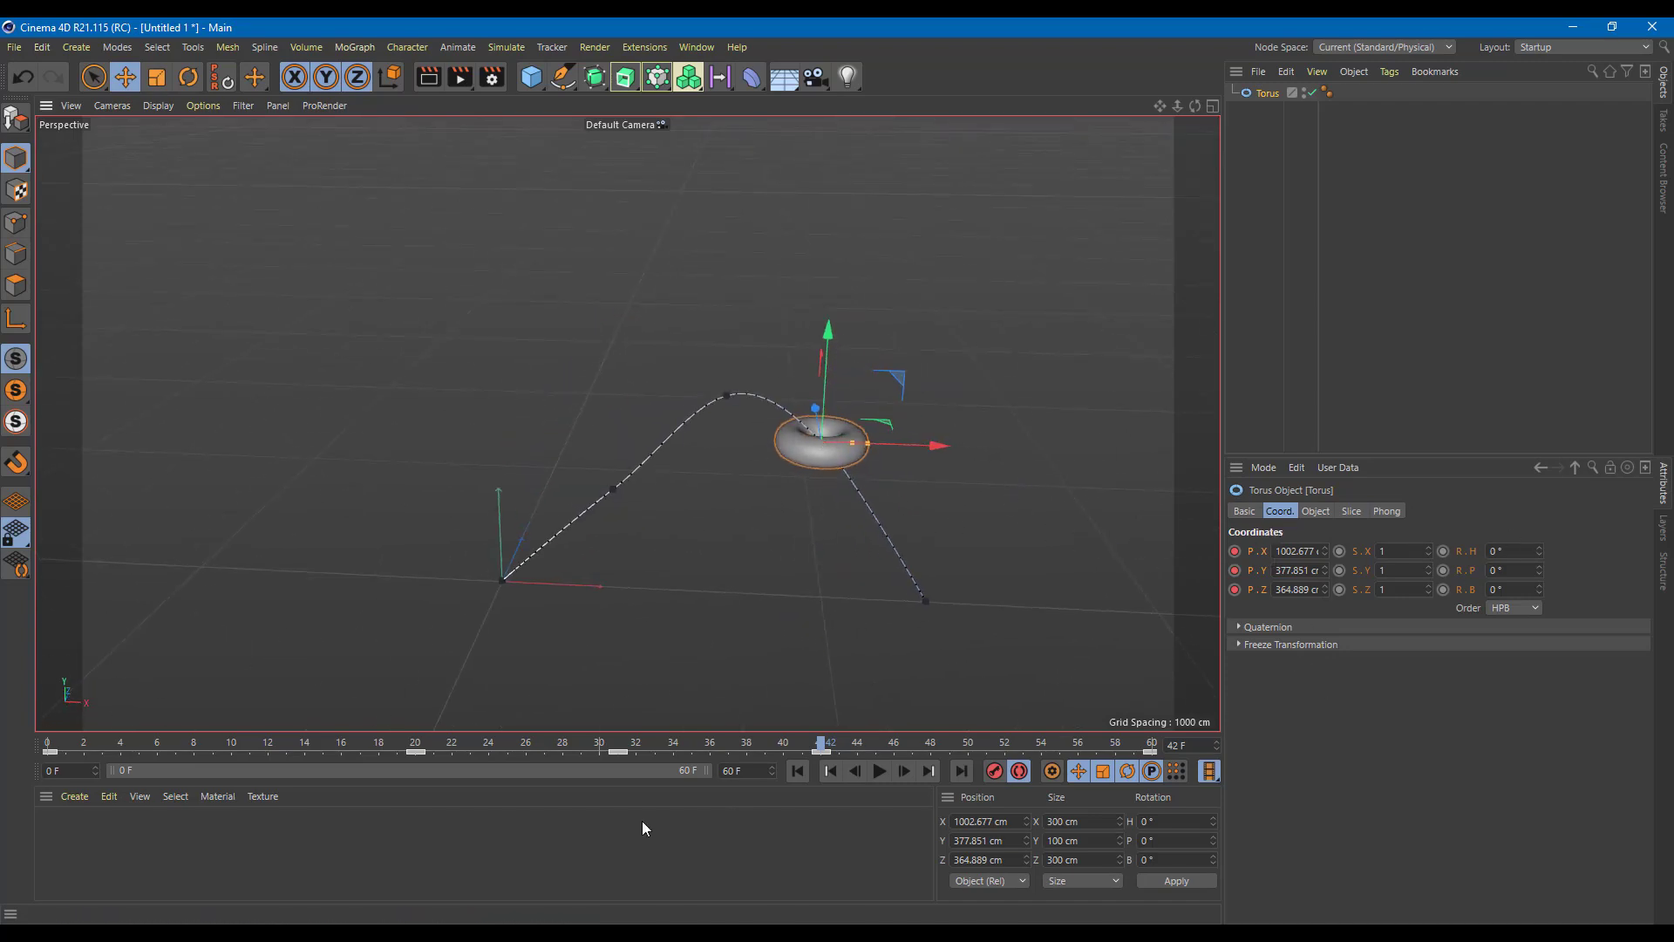
{"action": "left_click_drag", "start_coordinate": [690, 743], "coordinate": [48, 743]}
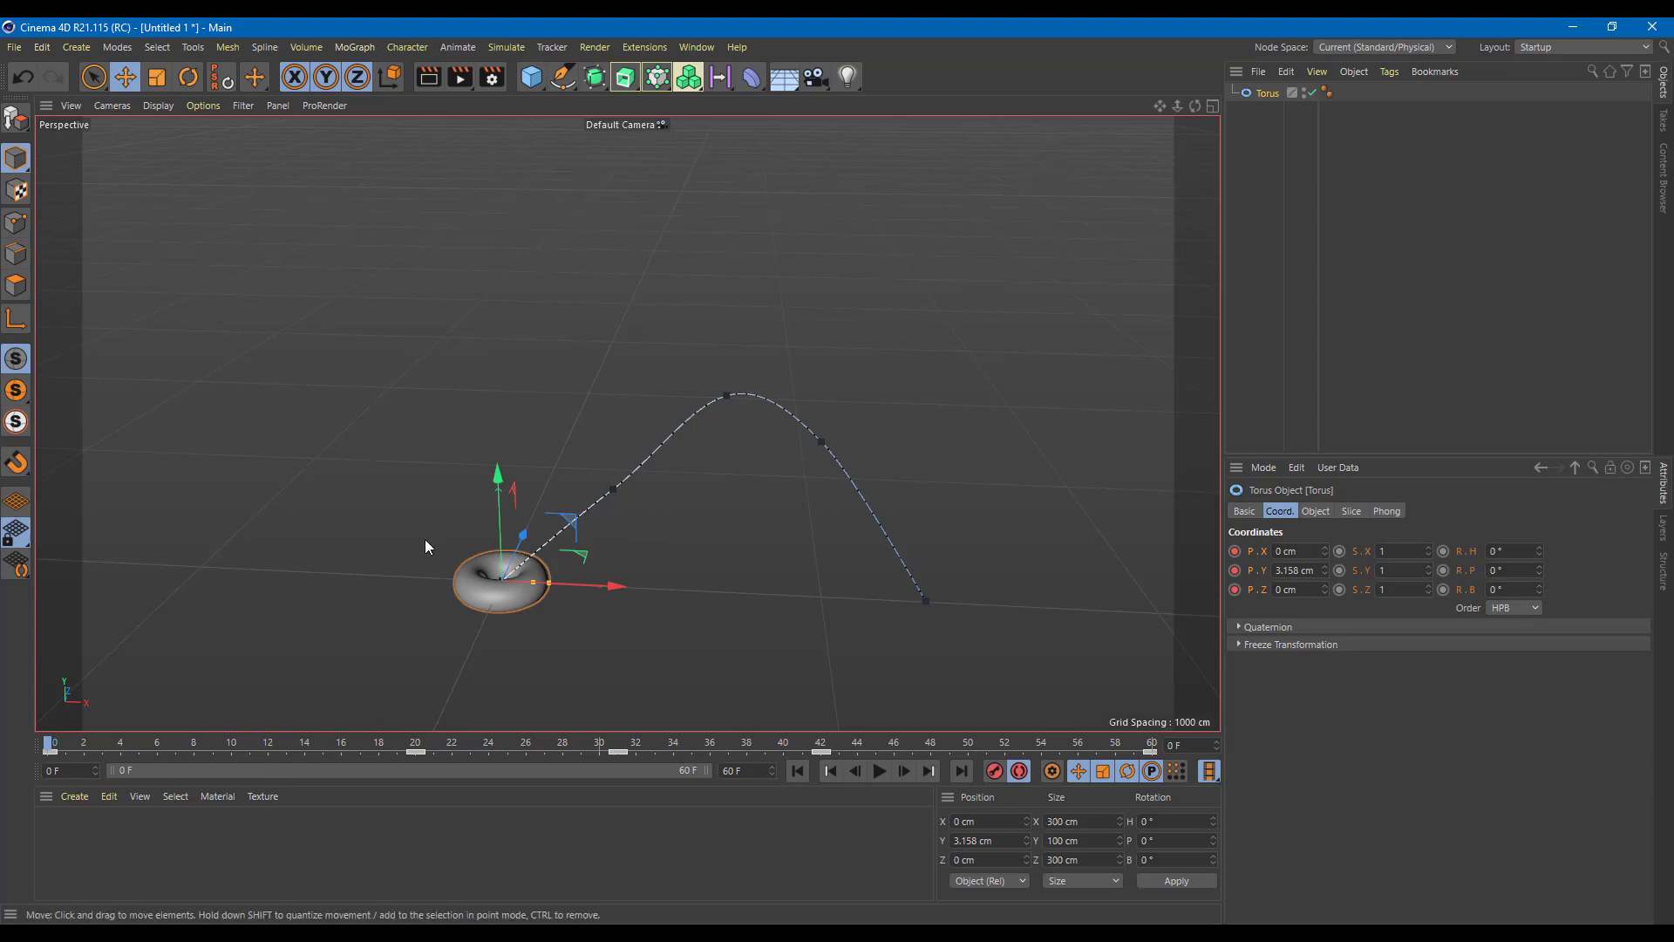
With the Scale tool, enlarge the torus, then shrink it to about 280 cm at frame 21
{"action": "key", "text": "t"}
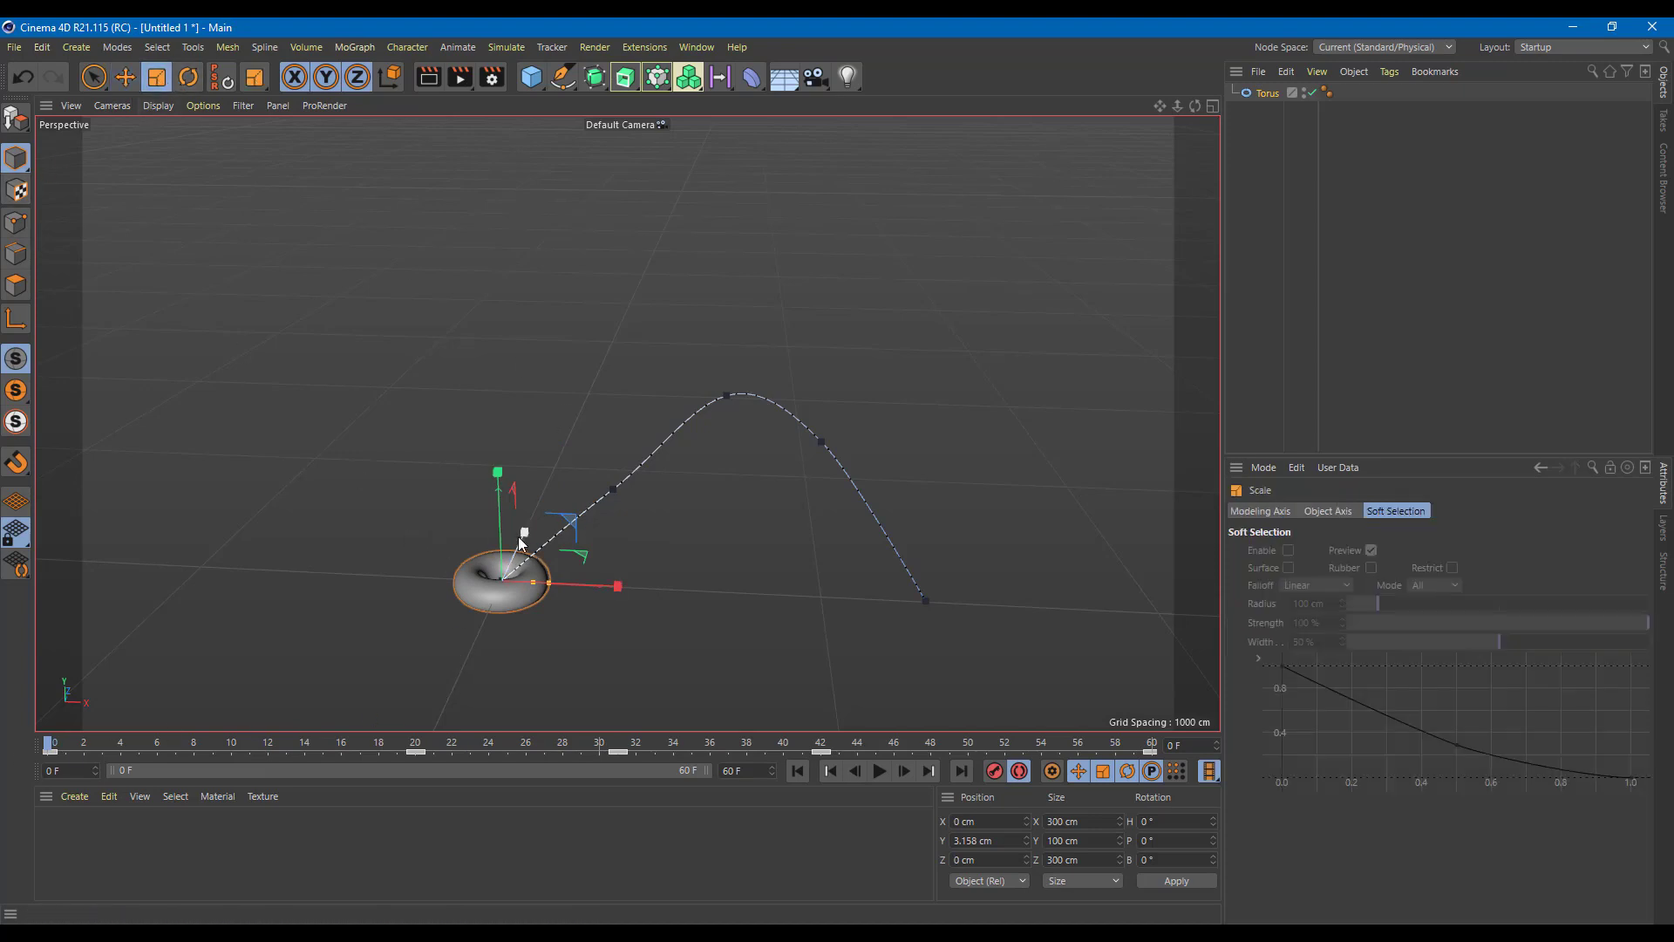
{"action": "left_click_drag", "start_coordinate": [521, 543], "coordinate": [460, 660]}
{"action": "left_click_drag", "start_coordinate": [383, 741], "coordinate": [436, 741]}
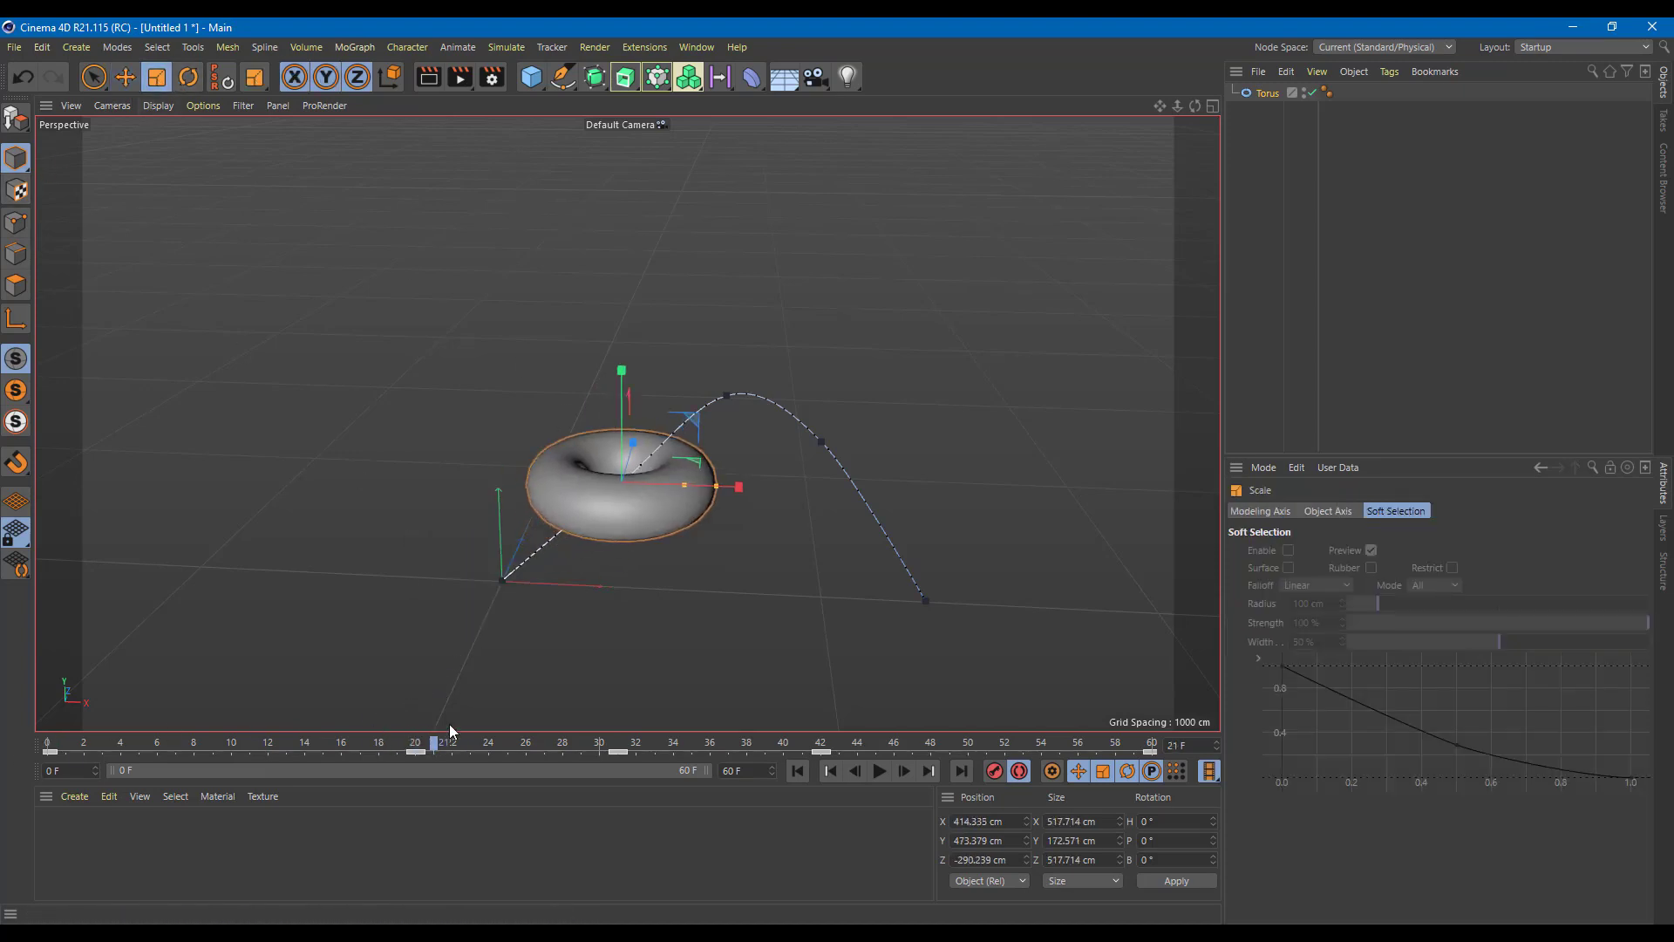
{"action": "left_click_drag", "start_coordinate": [633, 394], "coordinate": [546, 722]}
{"action": "left_click_drag", "start_coordinate": [449, 751], "coordinate": [1097, 742]}
Tilt the torus in pitch with the Rotate tool, then play the animation from frame 0
{"action": "left_click", "coordinate": [192, 84]}
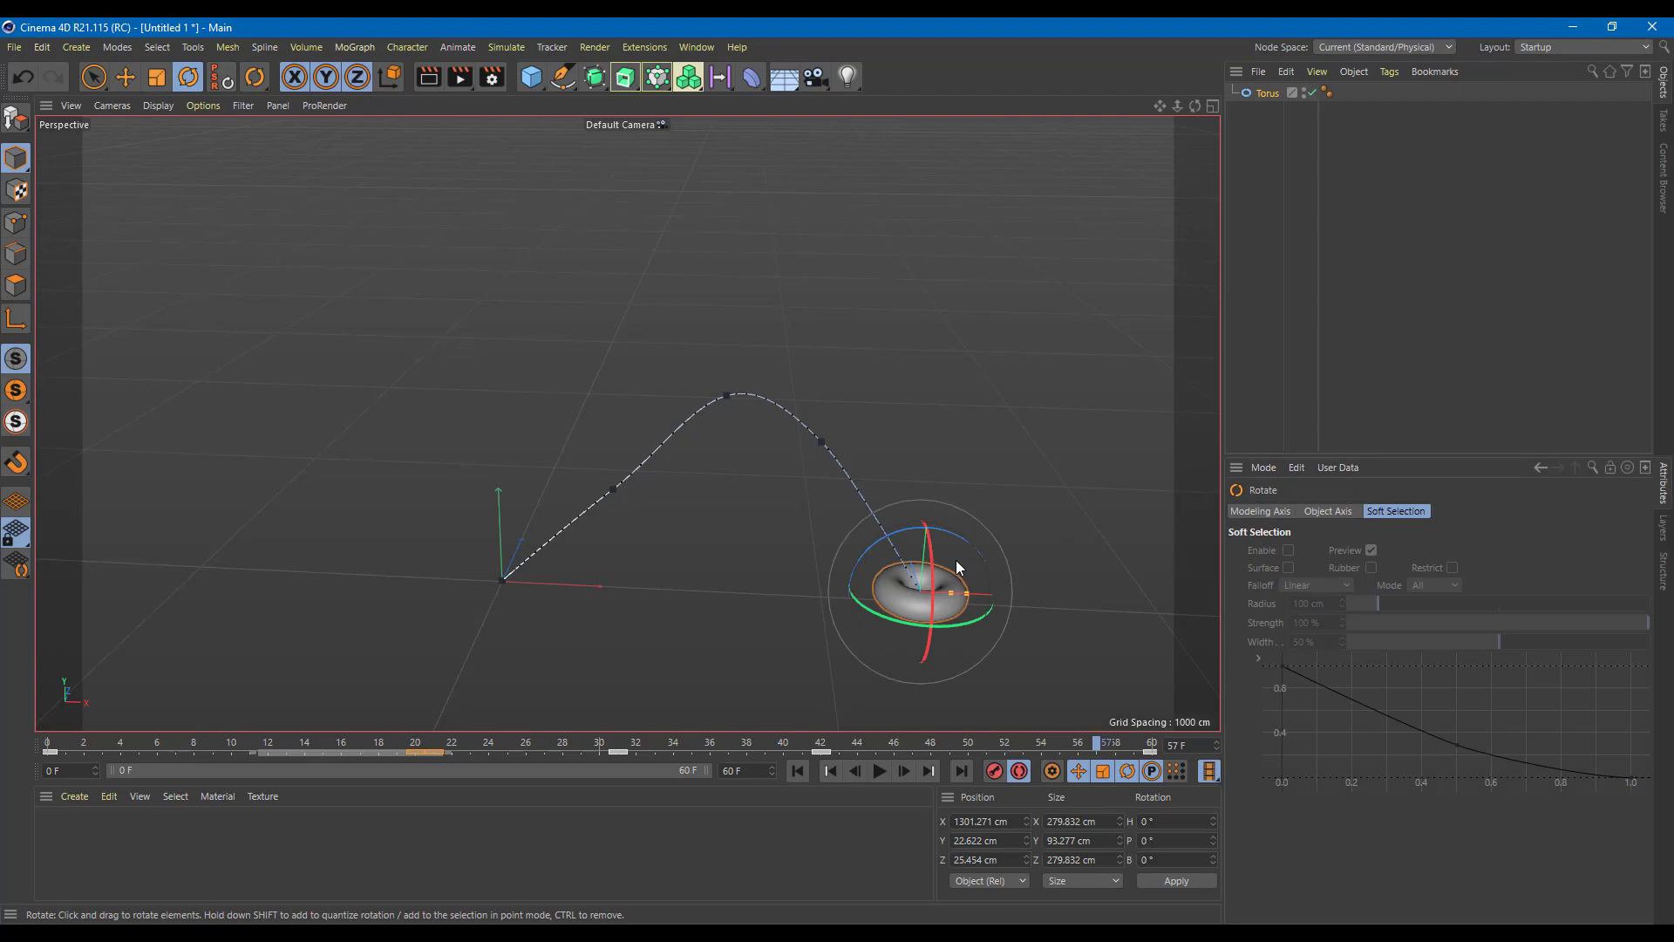
{"action": "left_click_drag", "start_coordinate": [957, 568], "coordinate": [845, 512]}
{"action": "left_click", "coordinate": [839, 743]}
{"action": "left_click_drag", "start_coordinate": [740, 744], "coordinate": [49, 743]}
{"action": "left_click", "coordinate": [879, 771]}
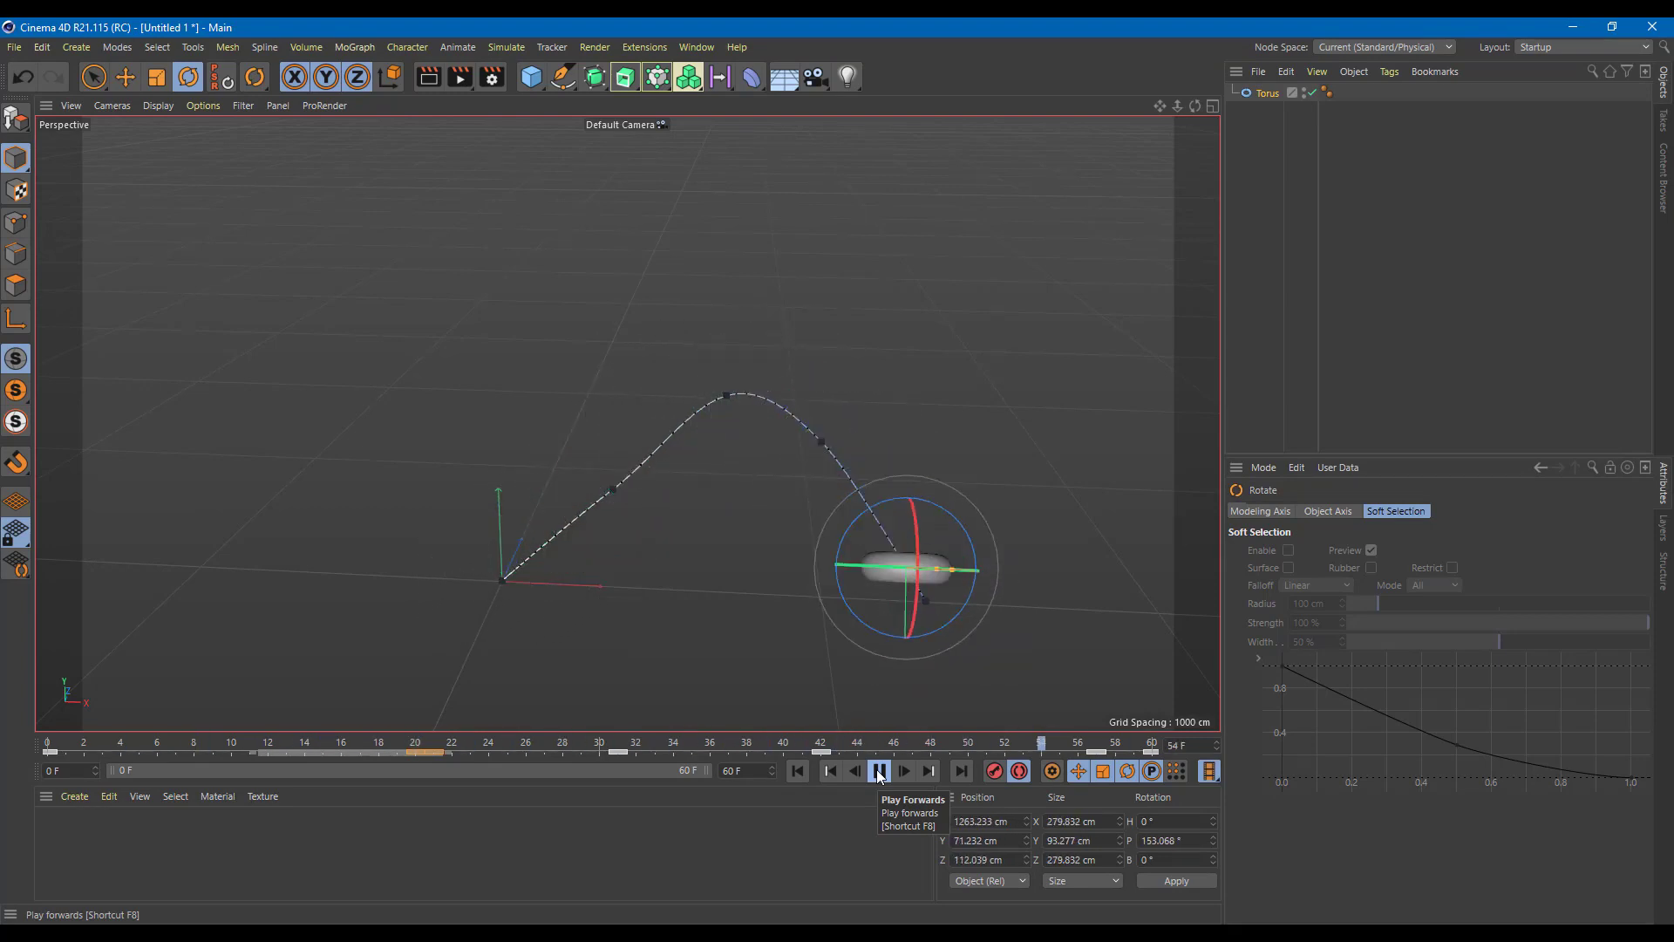
Stop playback at frame 14, torus pitched 23.497° and sized 341.505 cm, and orbit the view
{"action": "left_click", "coordinate": [879, 773]}
{"action": "left_click_drag", "start_coordinate": [923, 454], "coordinate": [960, 534], "text": "alt"}
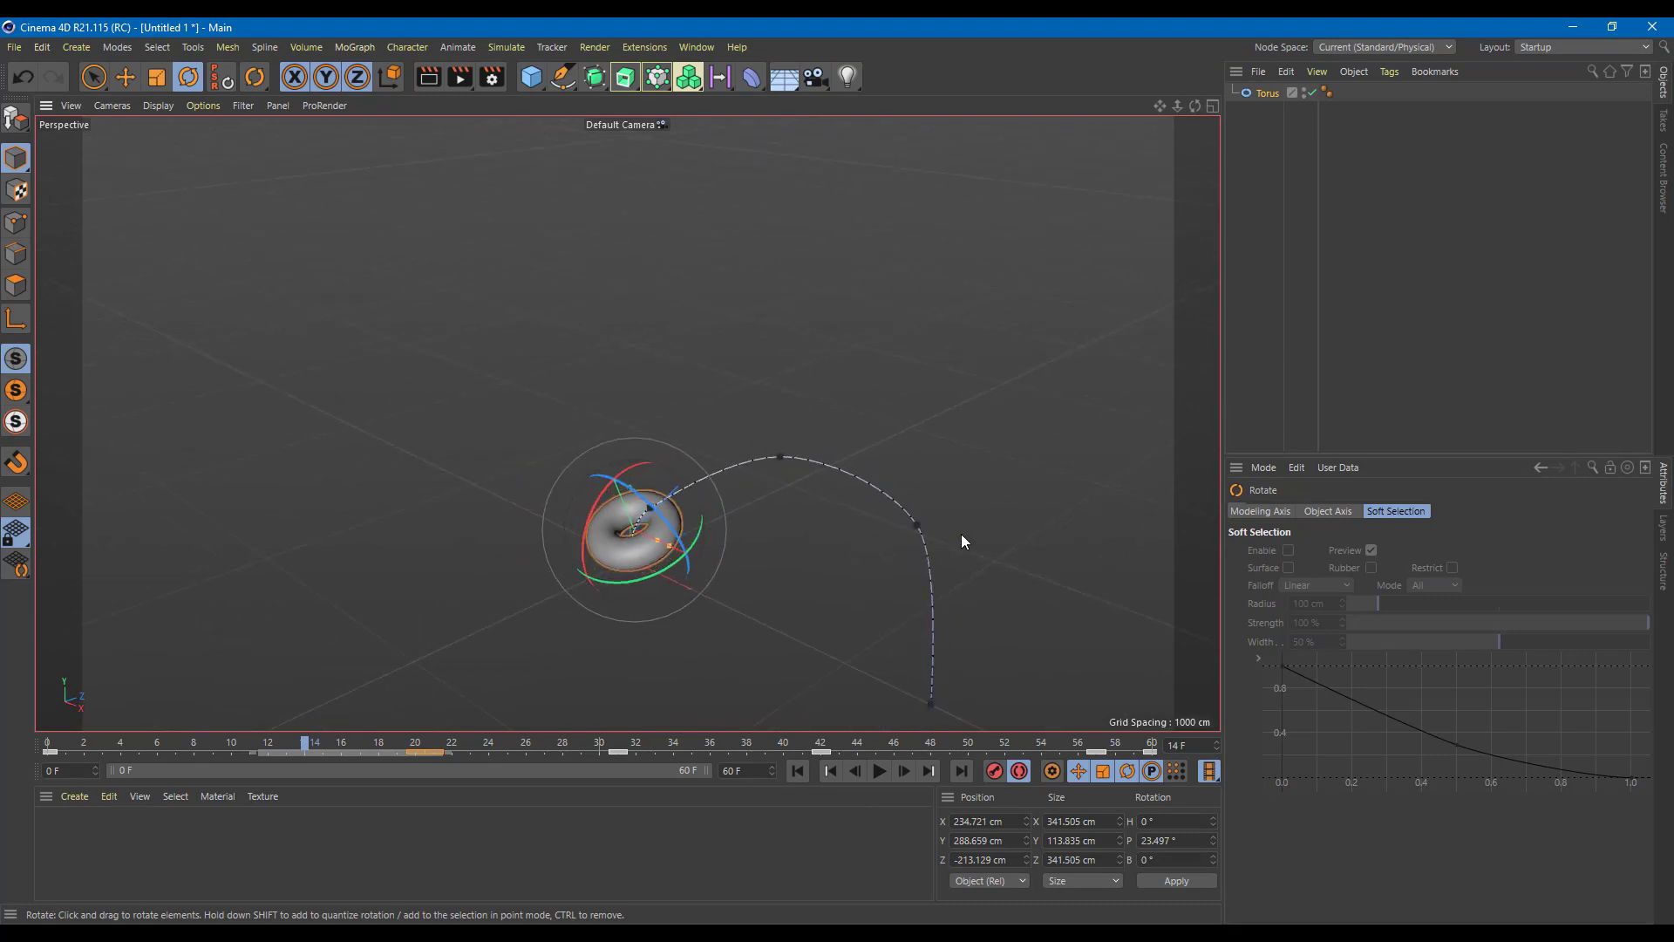